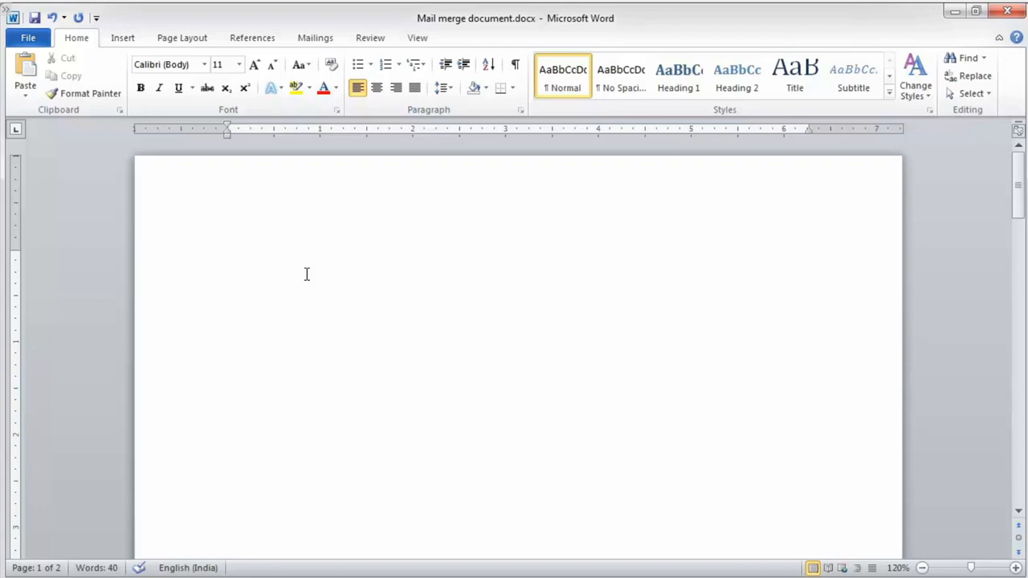
Start the Step by Step Mail Merge Wizard for the document.
click(331, 44)
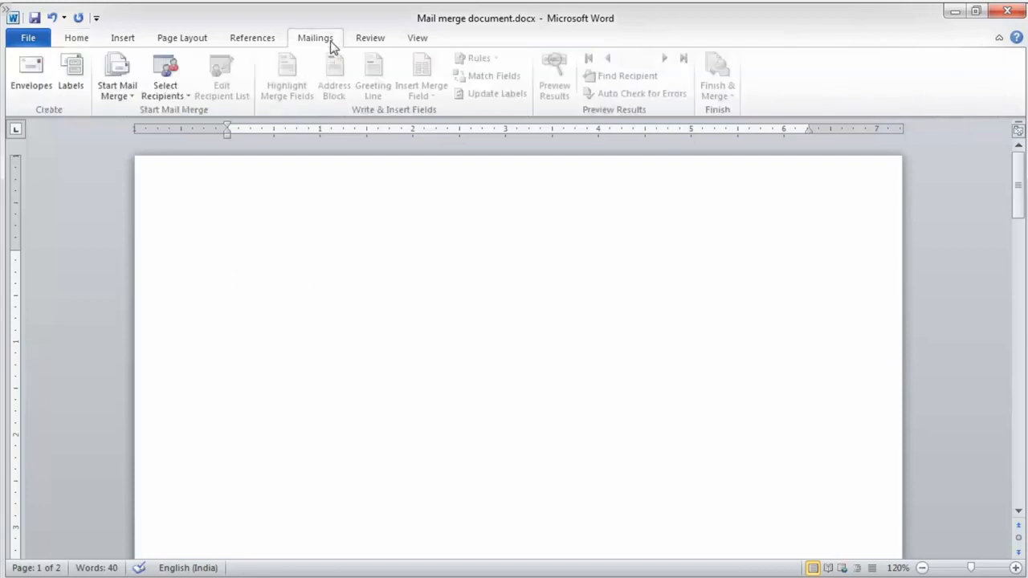
click(136, 98)
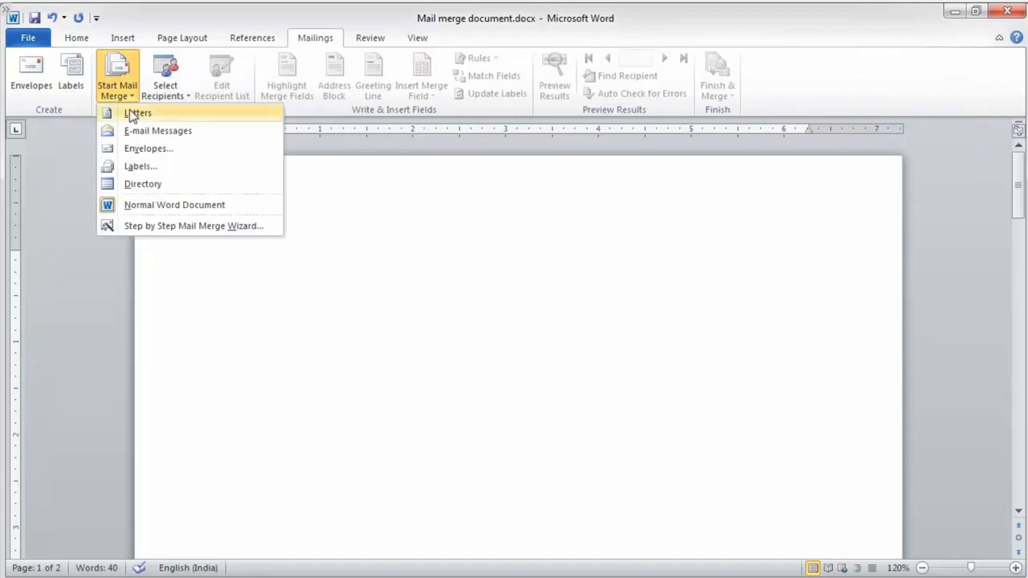
click(146, 233)
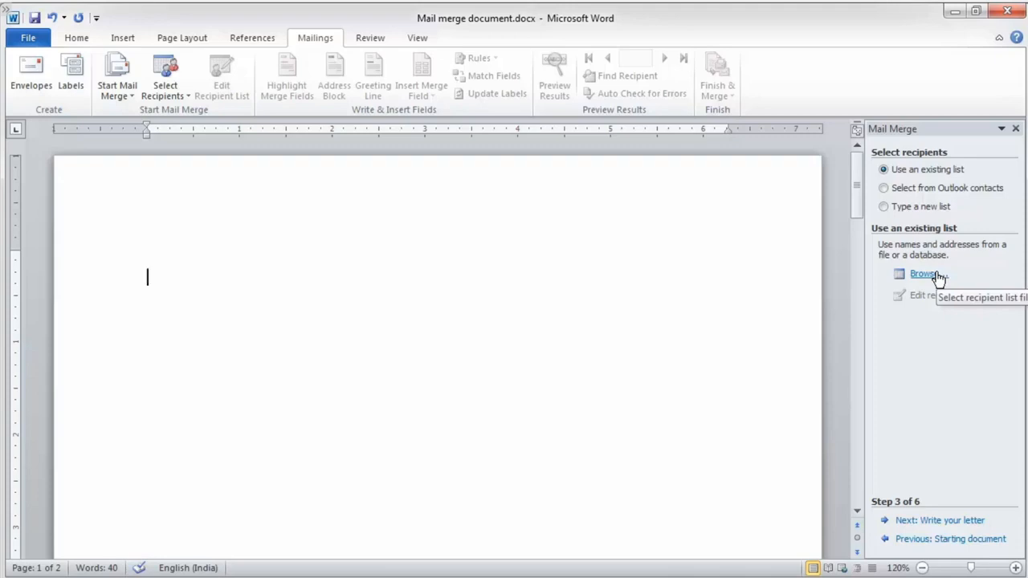
Use the existing list Mail Merge Source.xlsx as the recipient data source for the merge.
click(167, 95)
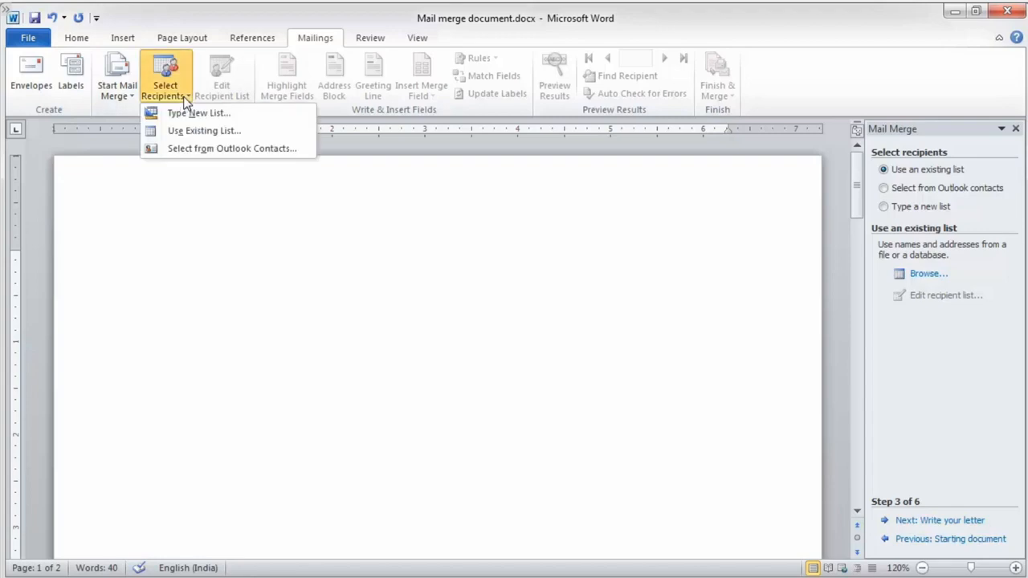
click(190, 135)
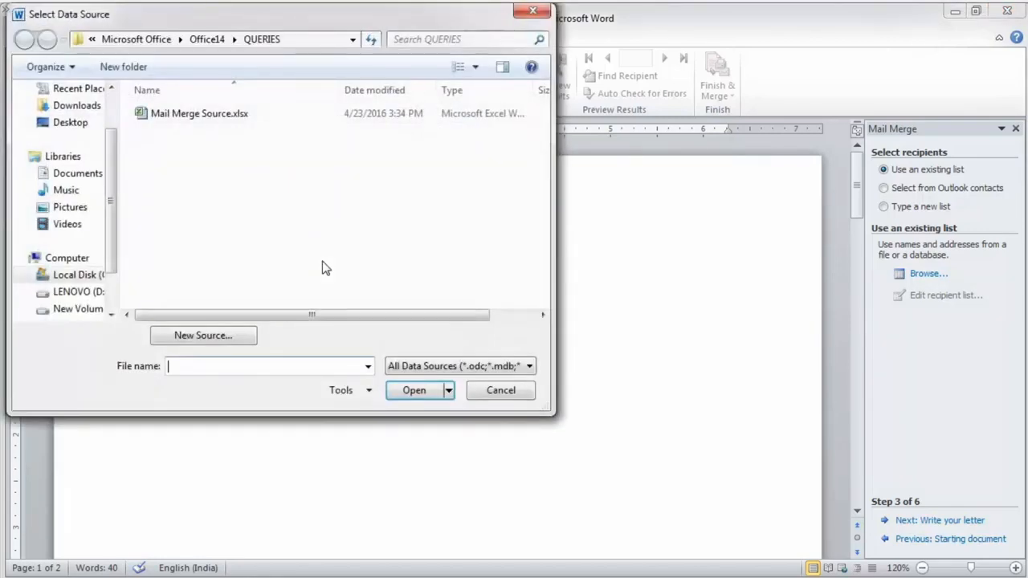
click(170, 113)
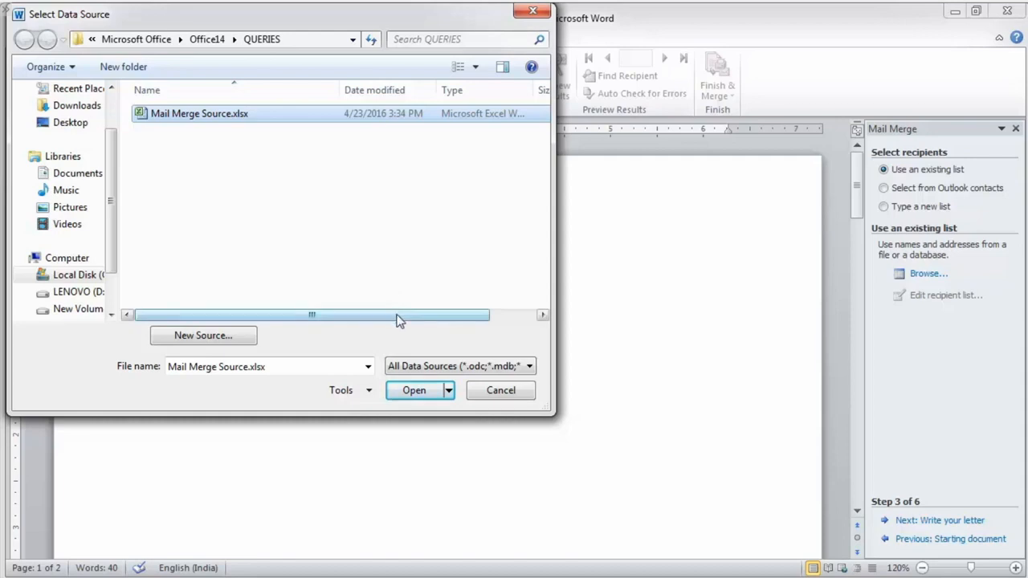
click(414, 394)
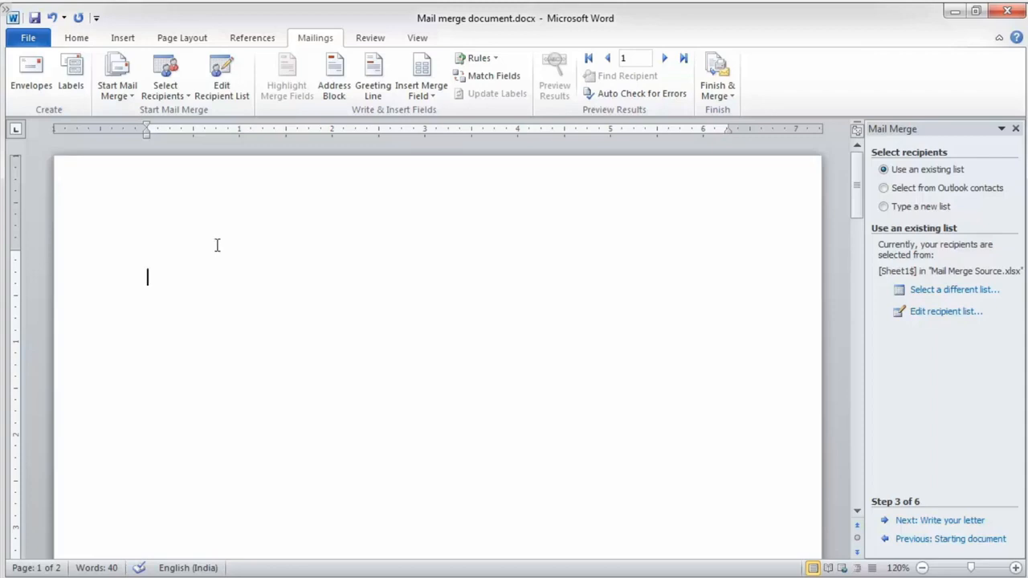
Open the merge recipient list and exclude the Gujarat and Udaipur records.
click(226, 103)
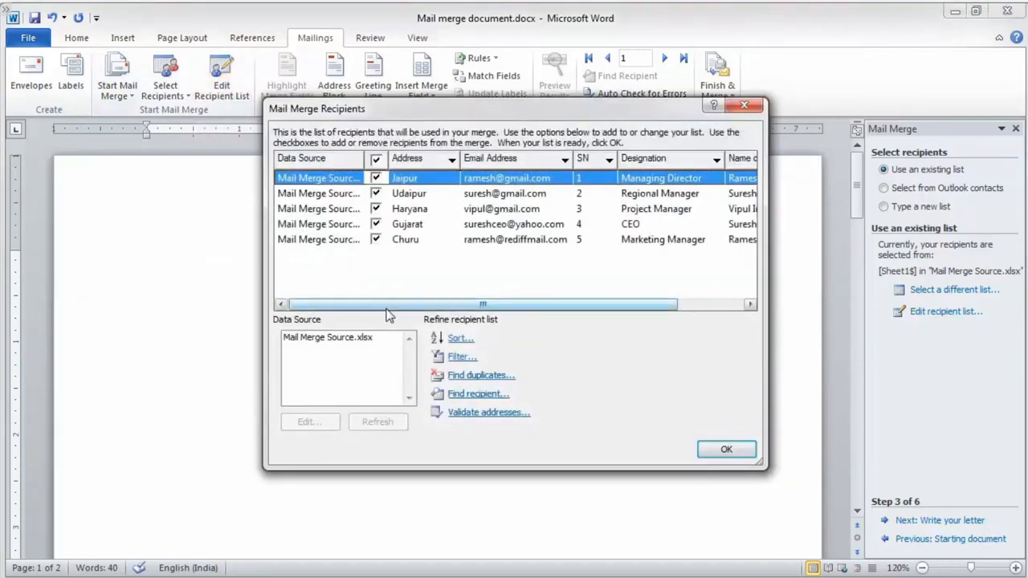
drag(389, 307, 351, 305)
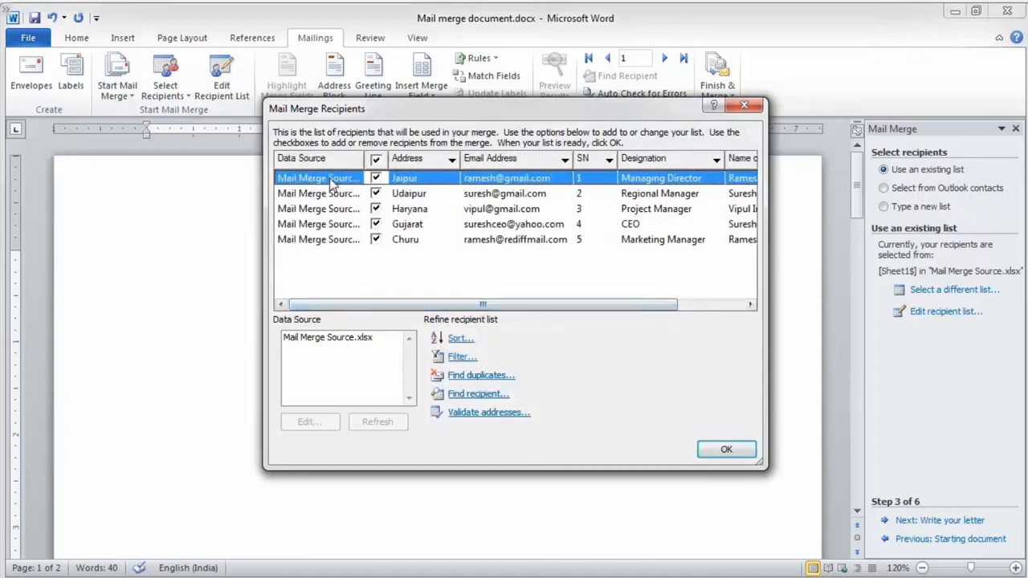
click(377, 227)
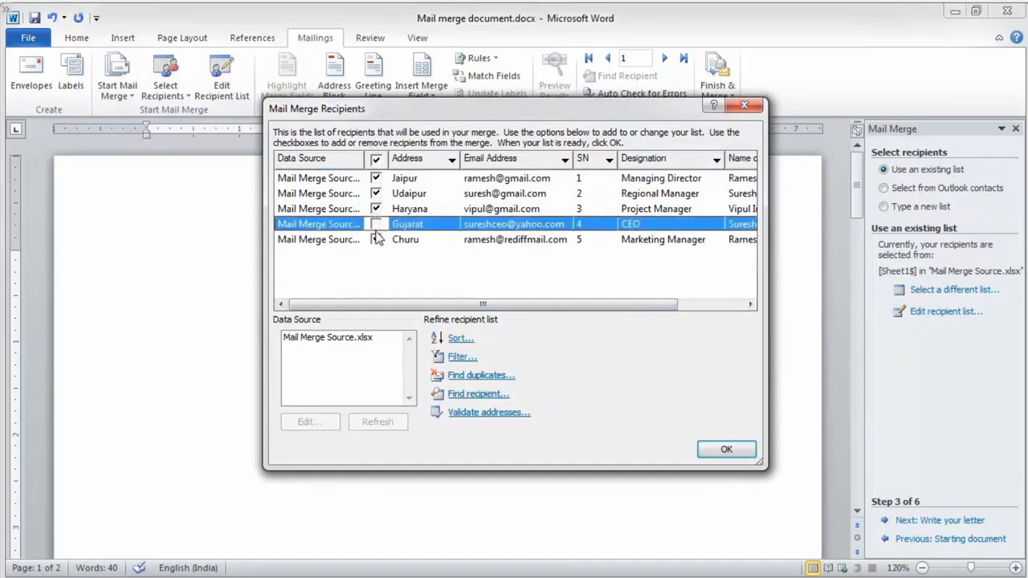
click(376, 193)
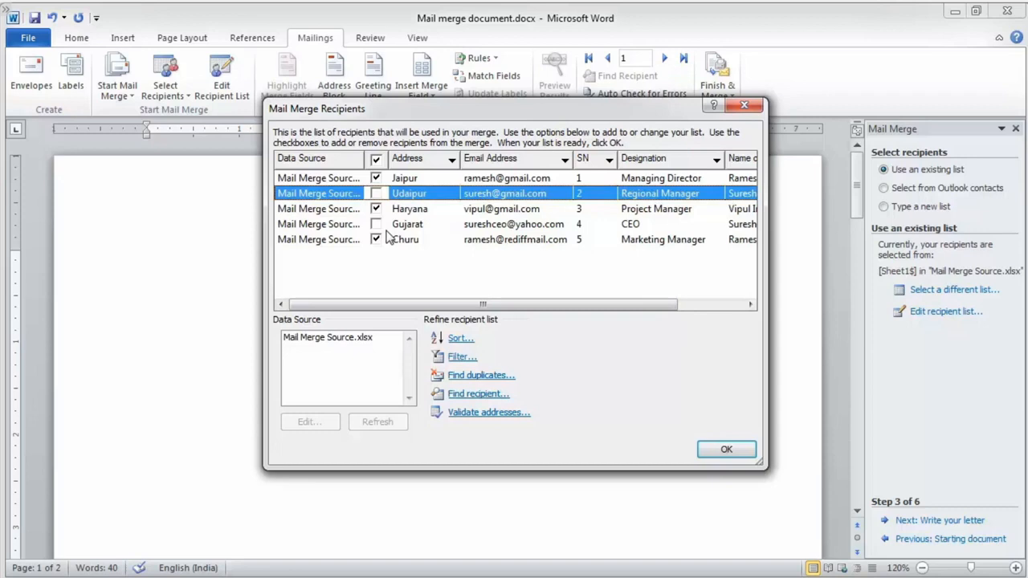
Clear all recipients and include only Gujarat, Churu and Udaipur, and reselect every record except Gujarat.
click(377, 160)
click(376, 224)
click(376, 239)
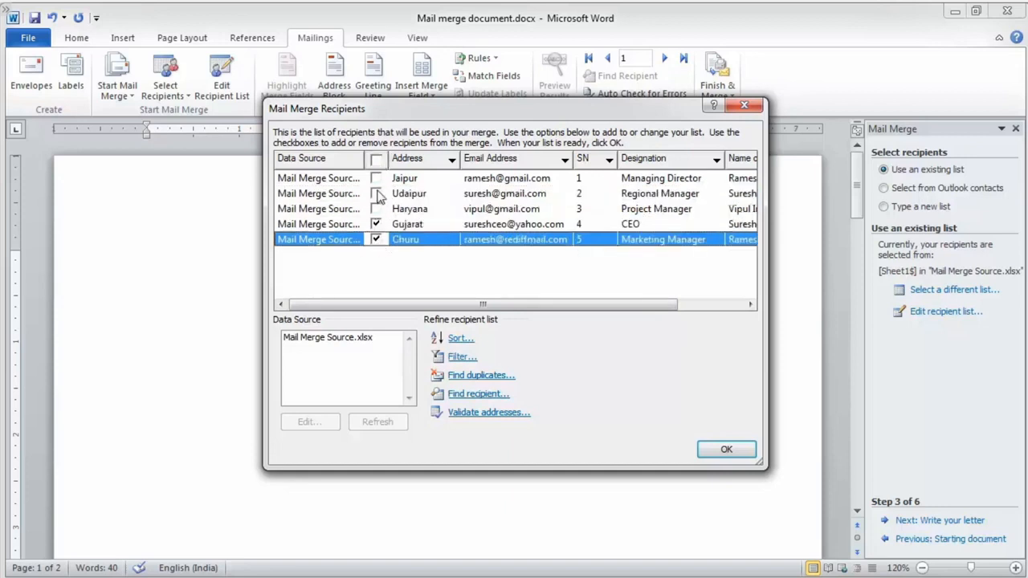
click(375, 193)
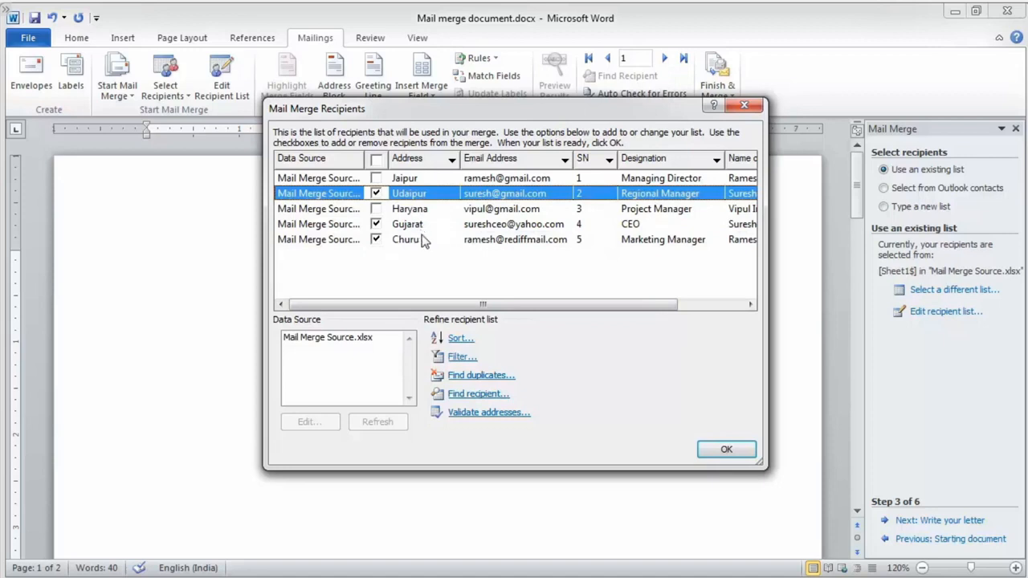
click(376, 161)
click(376, 224)
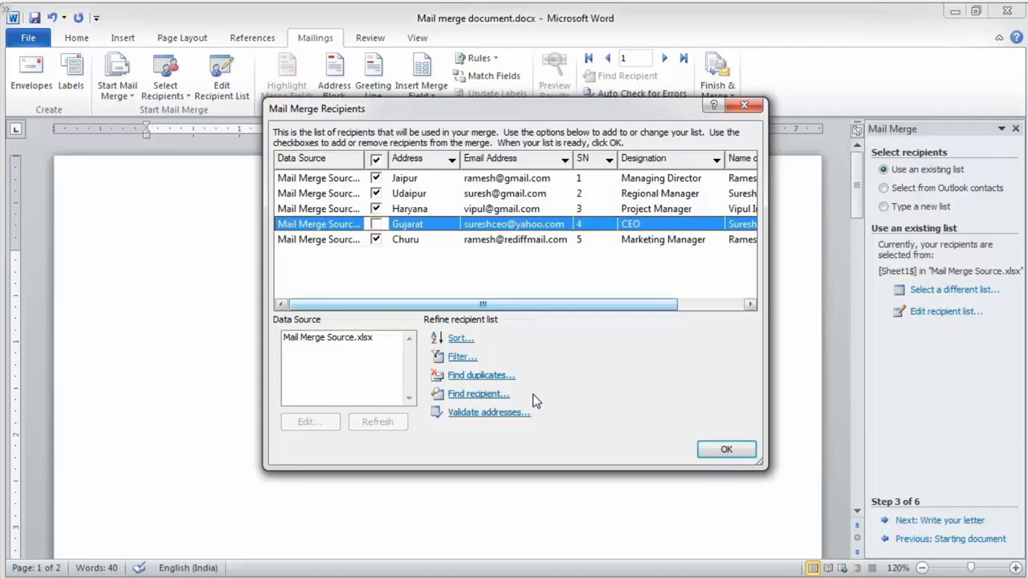
Try to filter the recipients by Designation with the Equal to comparison, and close the recipient list.
click(464, 361)
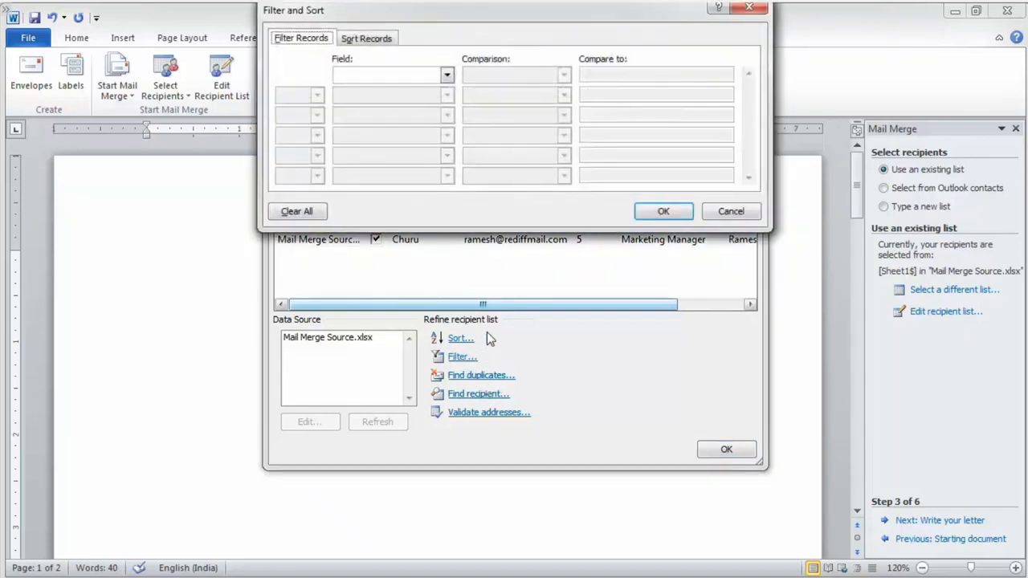
click(446, 75)
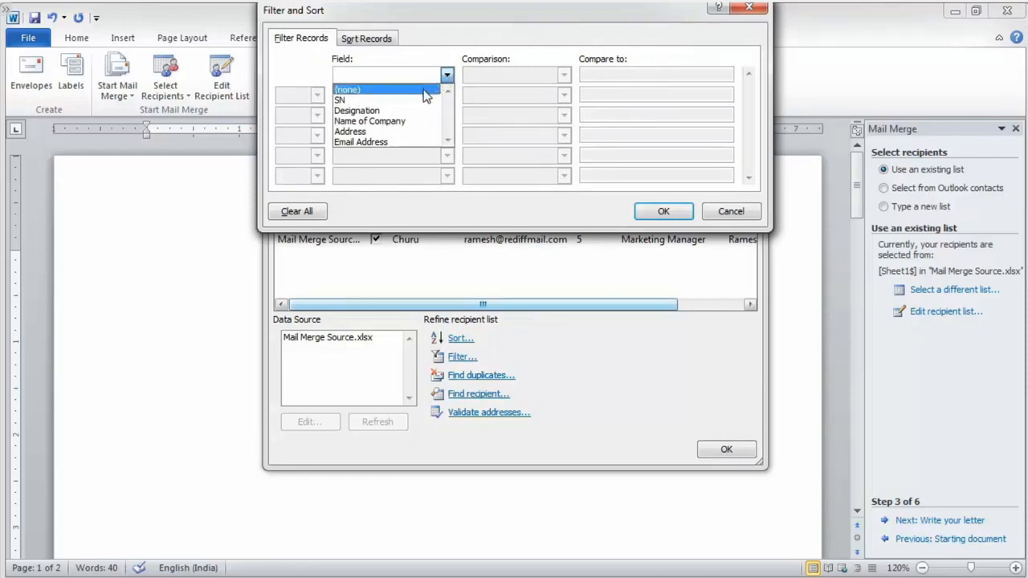
click(412, 111)
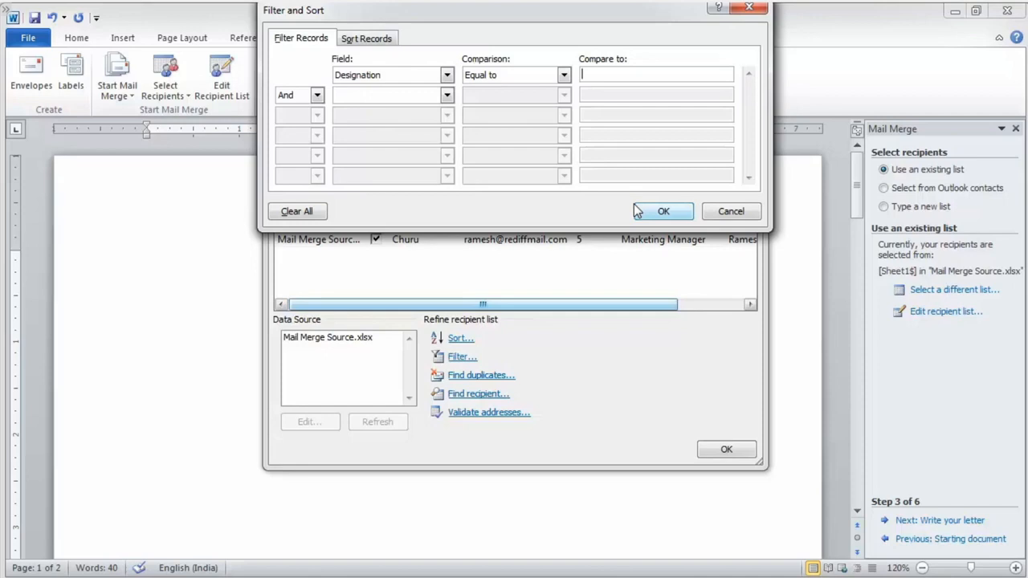
click(564, 75)
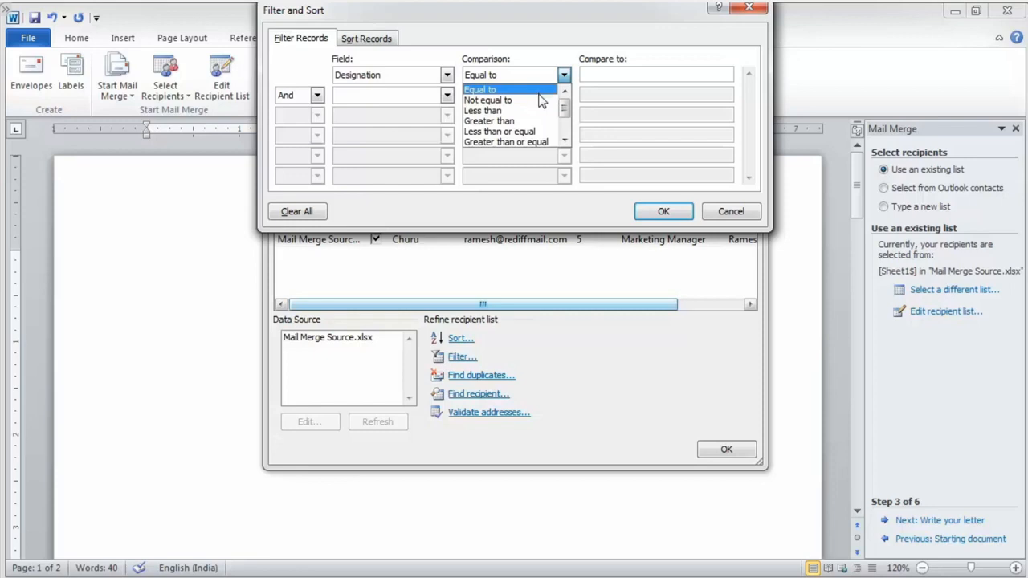
click(541, 91)
click(654, 219)
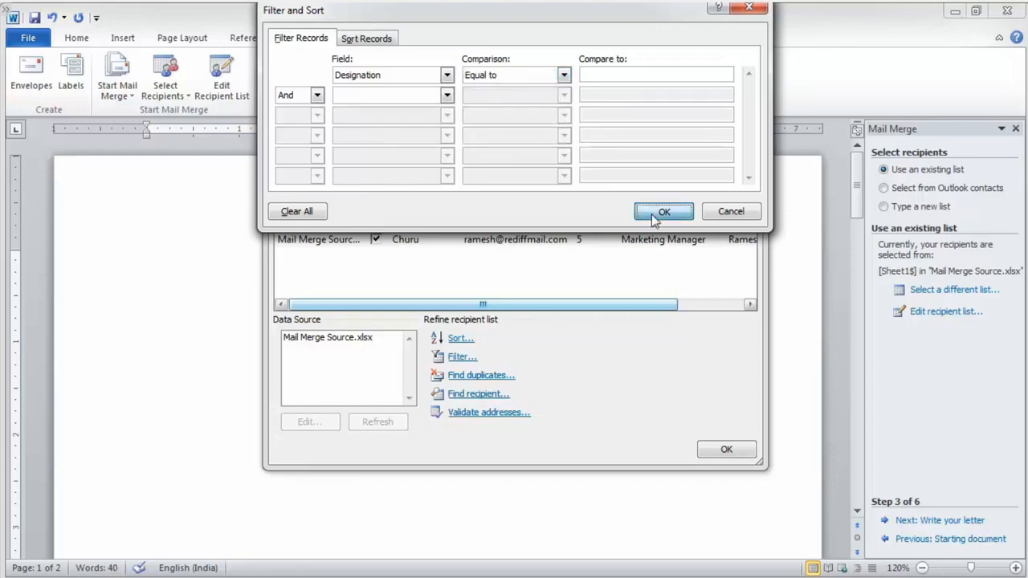
click(729, 212)
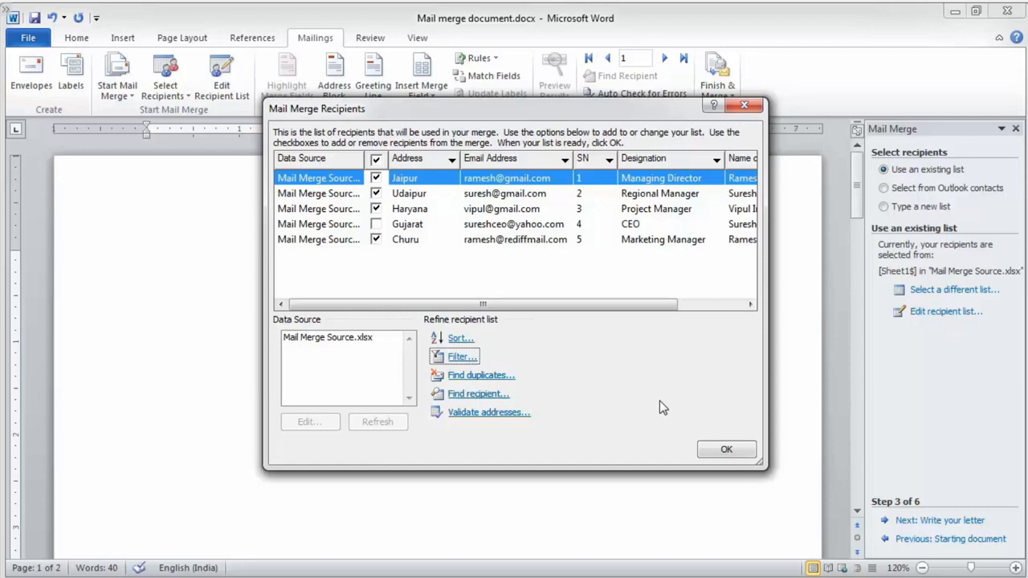
click(726, 449)
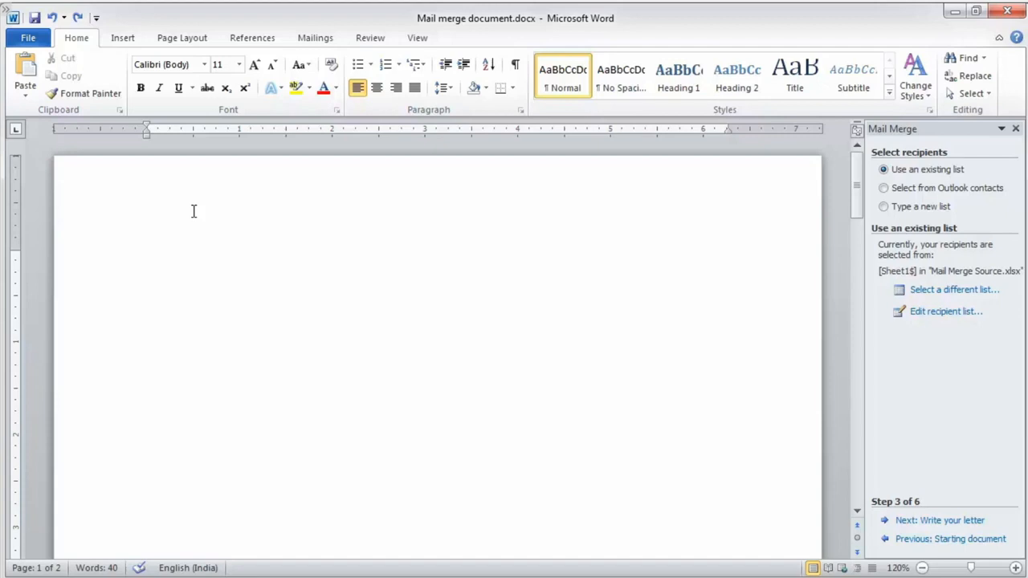
Edit the recipient list to include the Gujarat record in the merge and accept the list.
click(299, 42)
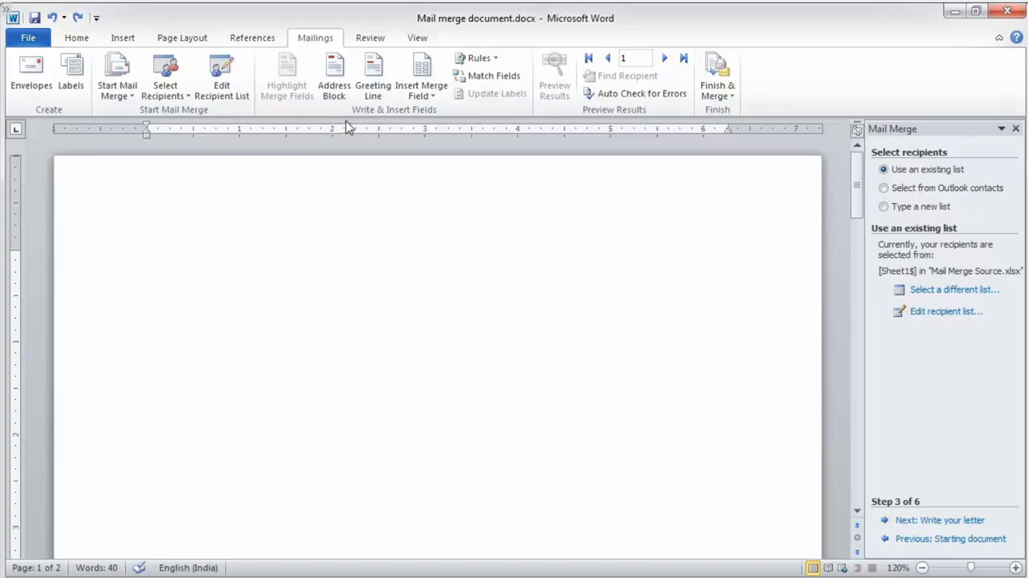
click(934, 310)
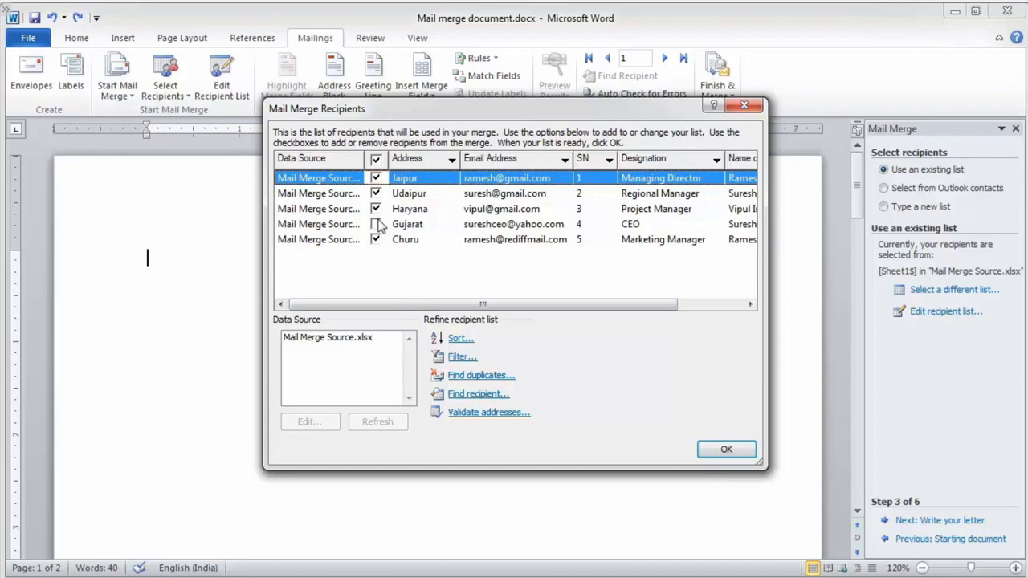
click(377, 224)
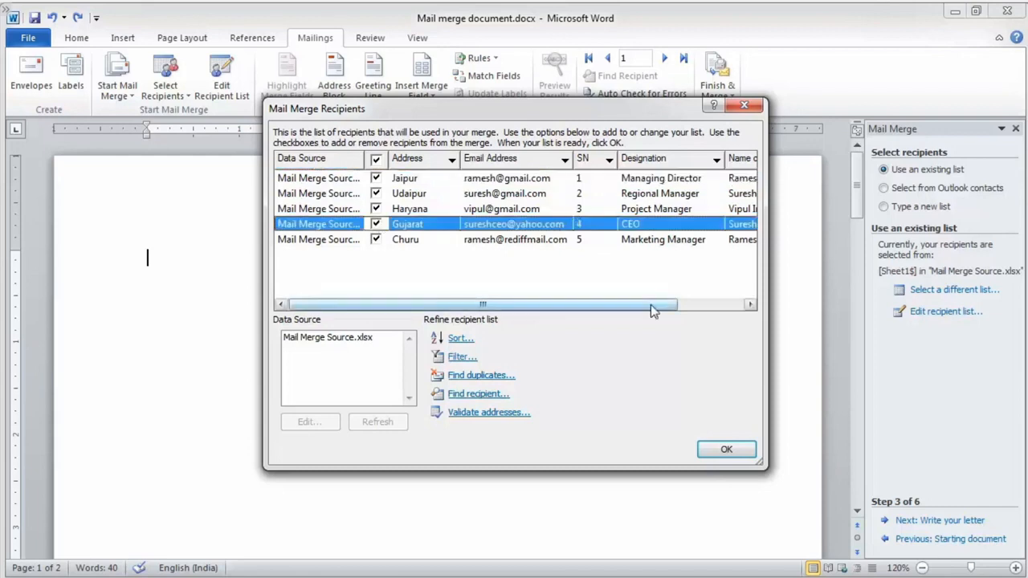
drag(651, 305, 706, 304)
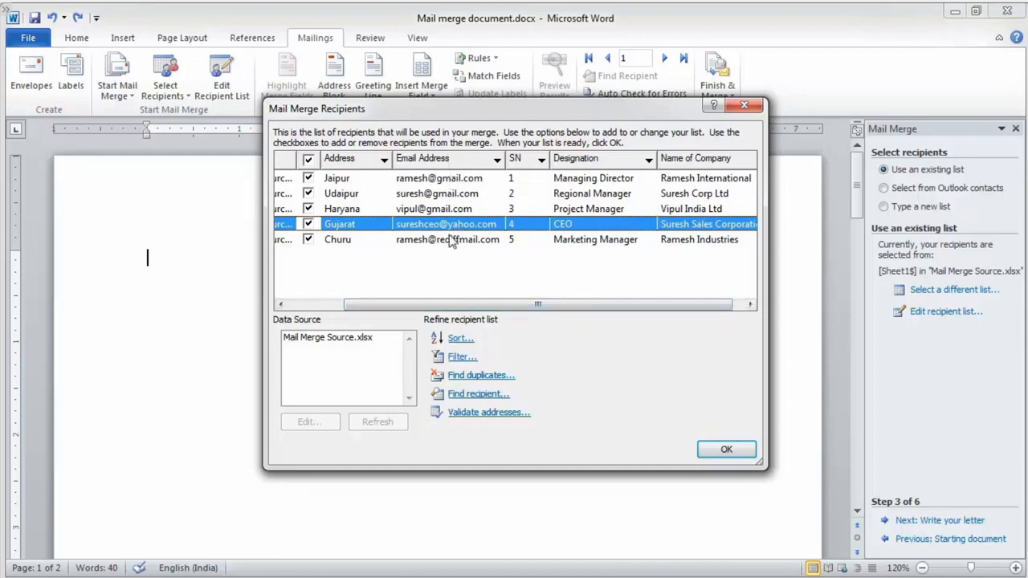
click(723, 450)
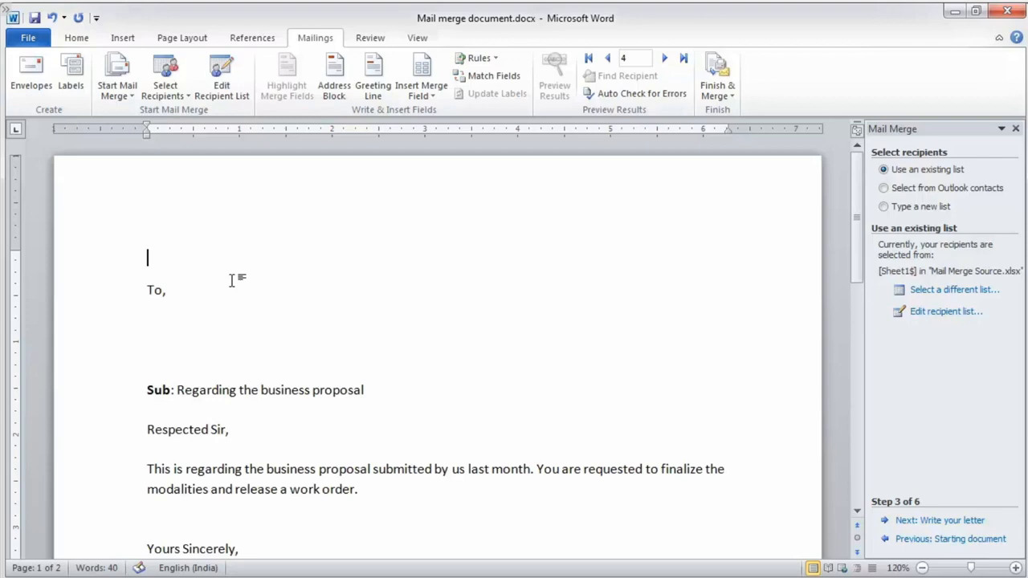
Remove the blank space above "To," and insert an Address Block on the line below it.
key(Delete)
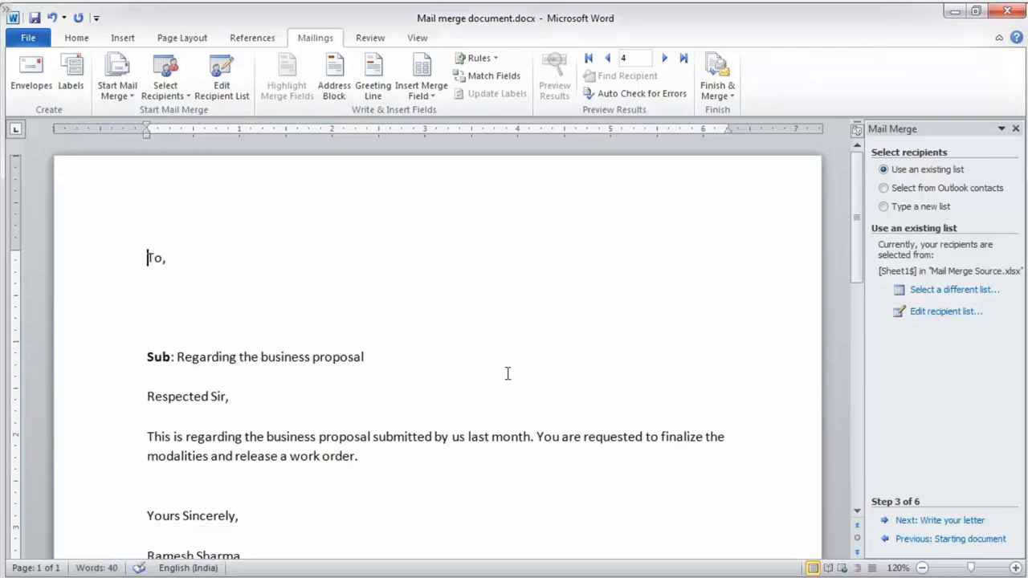
click(157, 279)
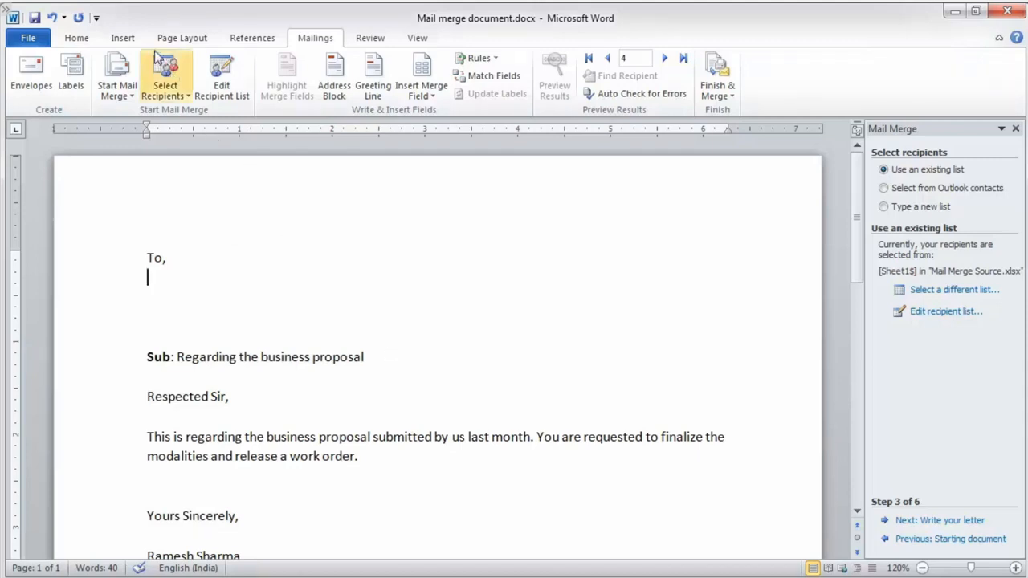
click(122, 38)
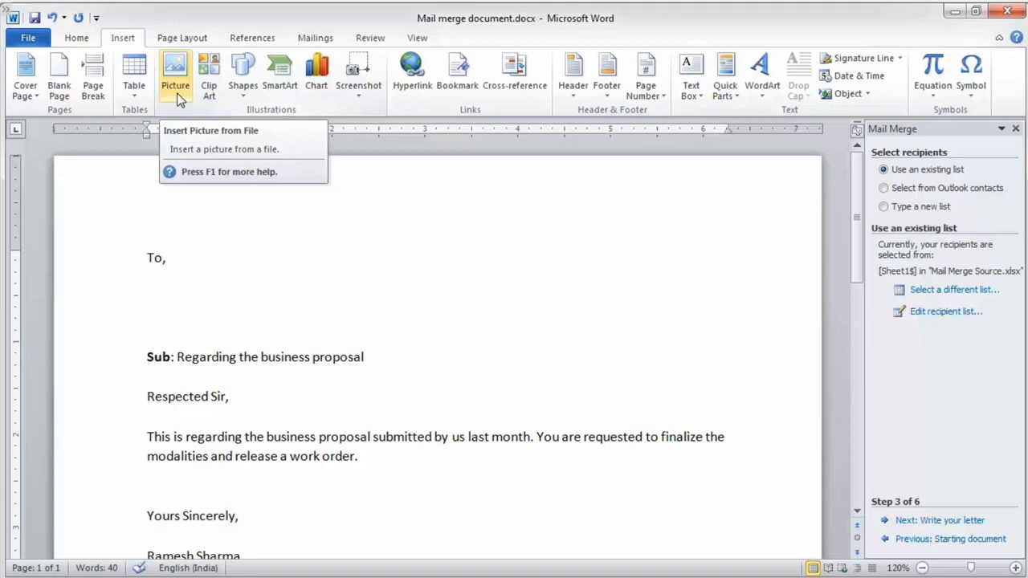
click(315, 38)
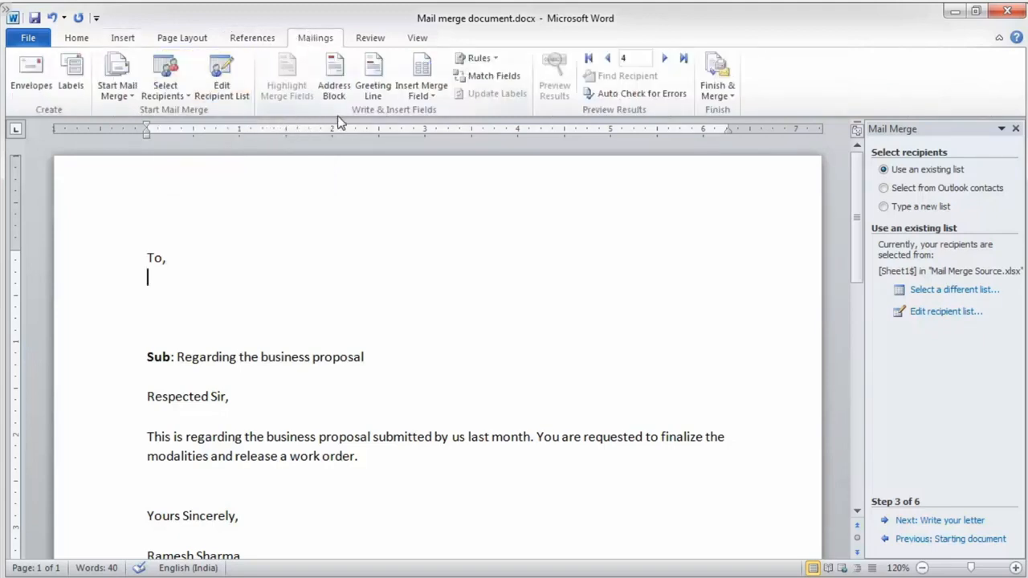
click(438, 100)
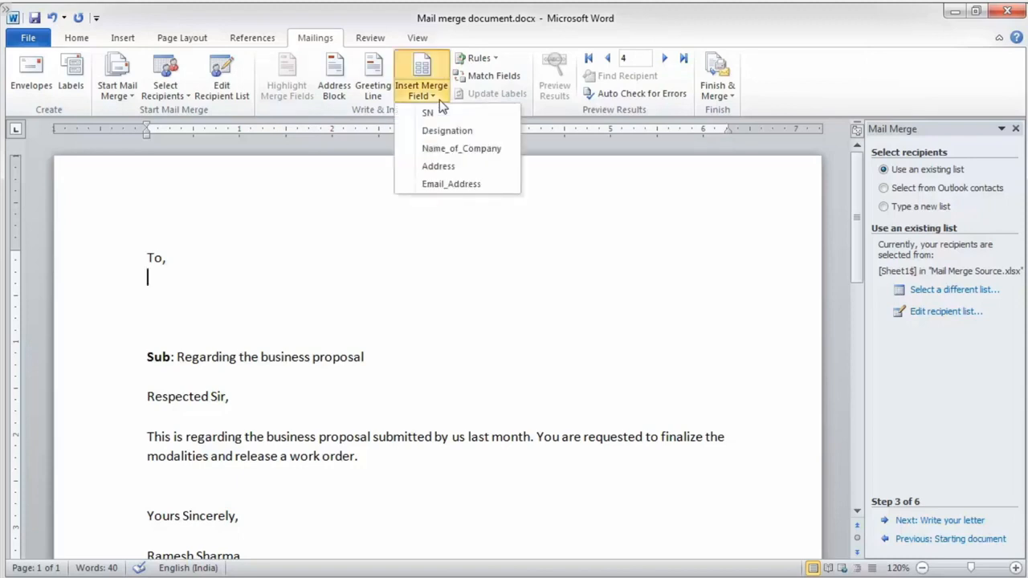
click(316, 113)
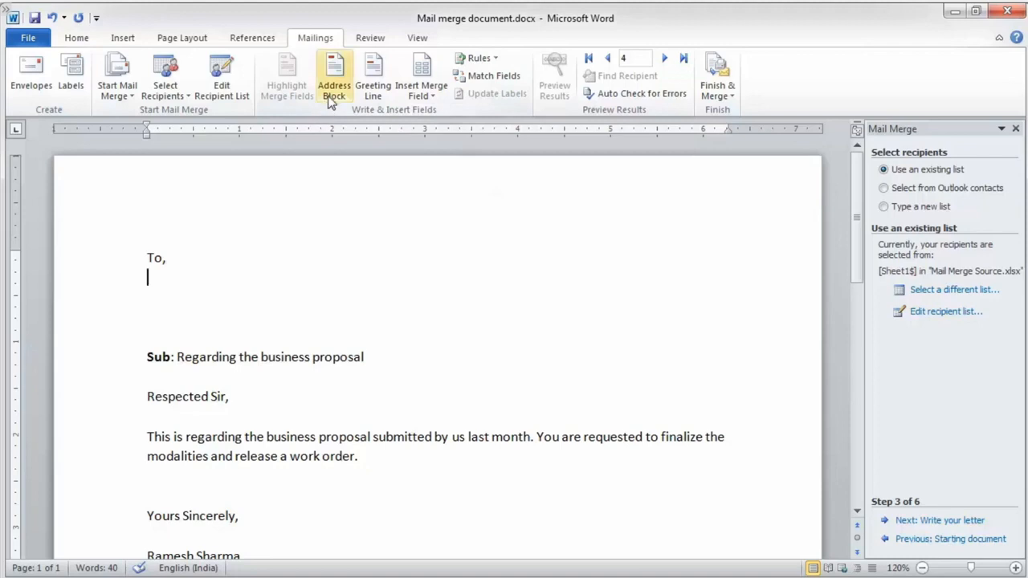
click(331, 90)
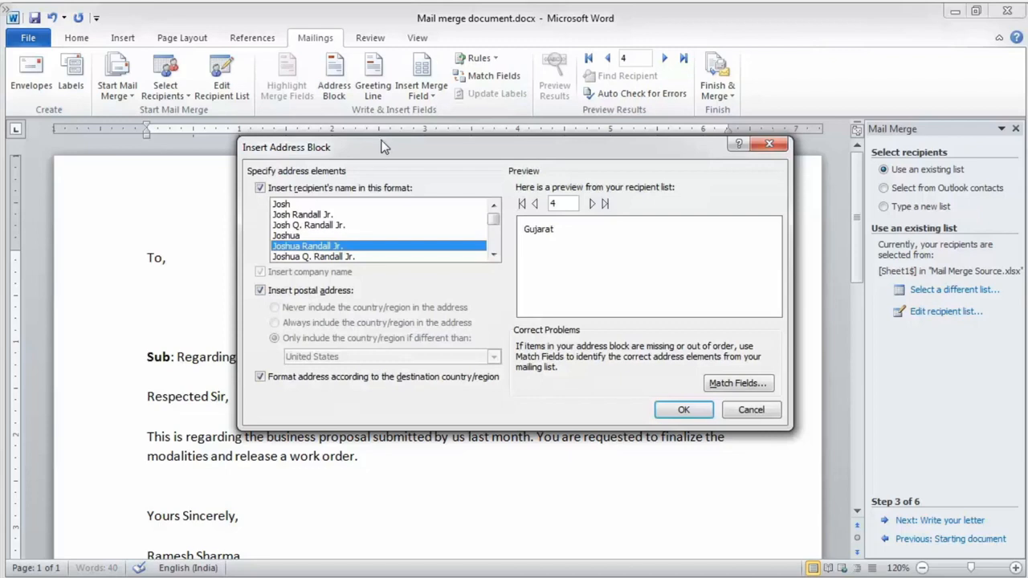
drag(493, 228, 496, 219)
click(683, 410)
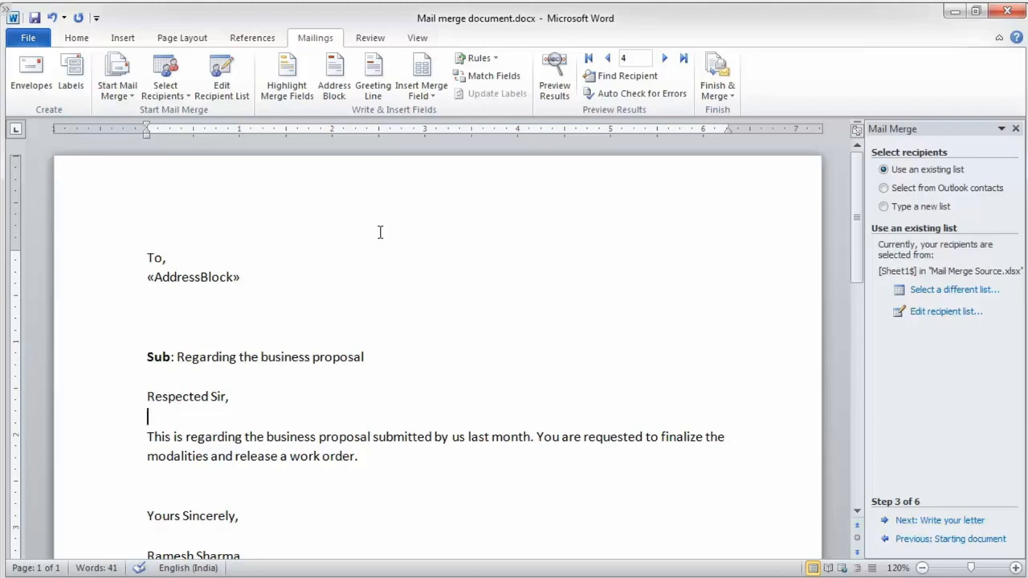
Insert a greeting line below "Respected Sir," that starts with "Dear" and uses "Dear Sir or Madam," for invalid recipient names.
click(371, 90)
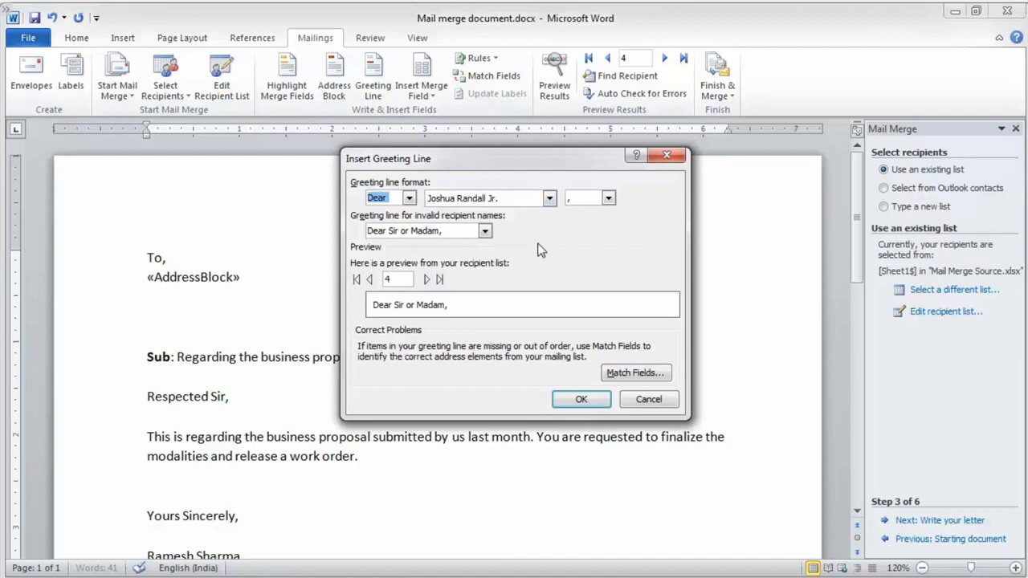
click(409, 198)
click(409, 199)
click(485, 232)
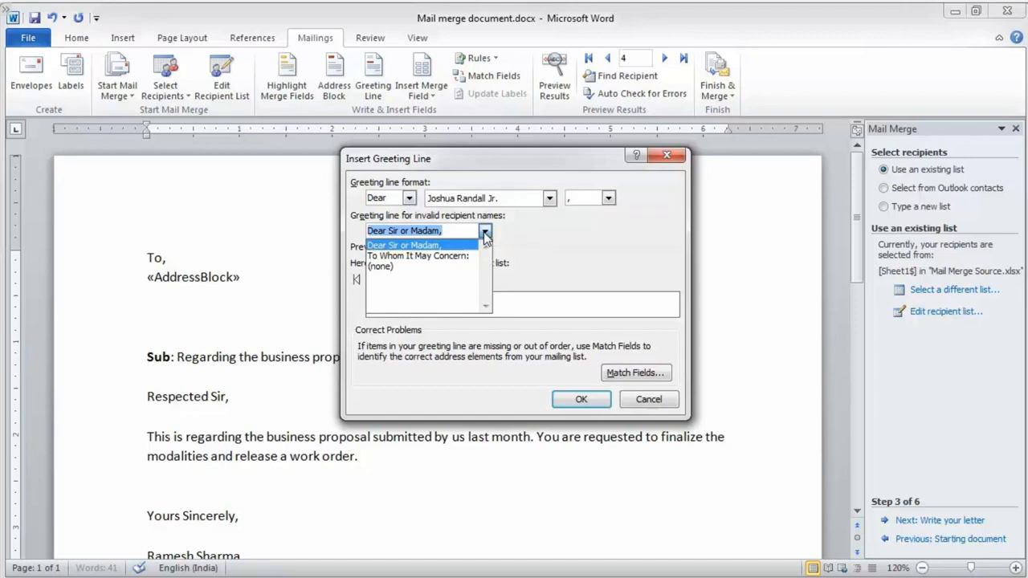
click(485, 232)
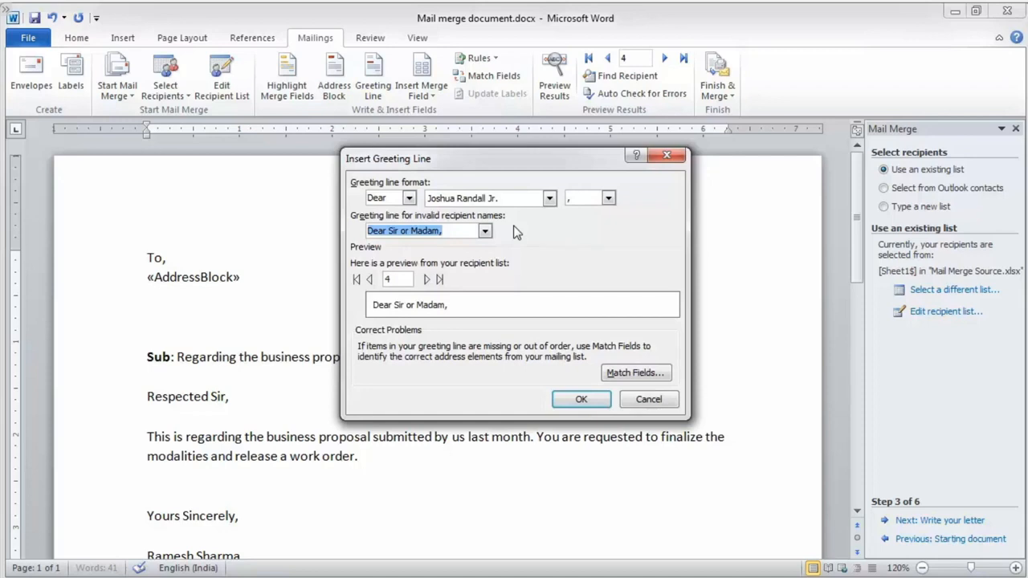
click(595, 409)
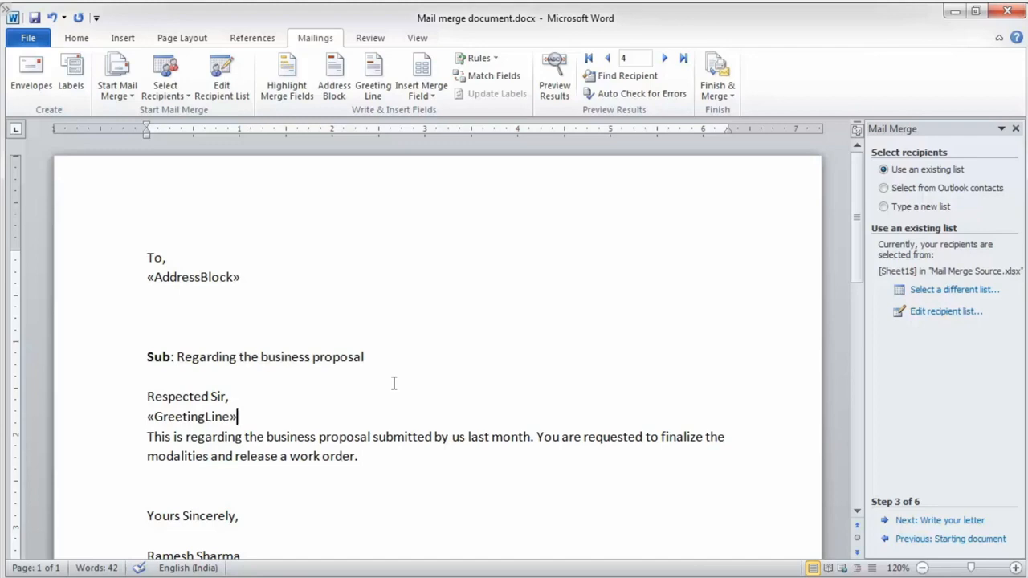
Insert the Designation, Name_of_Company and Address merge fields on separate lines below "To,".
scroll(394, 384, down, 1)
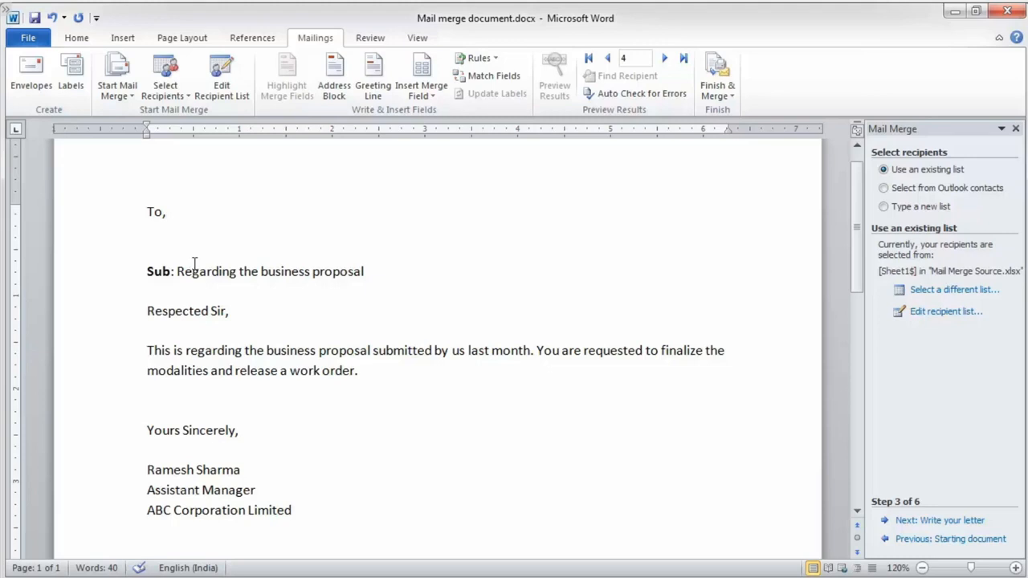
click(433, 94)
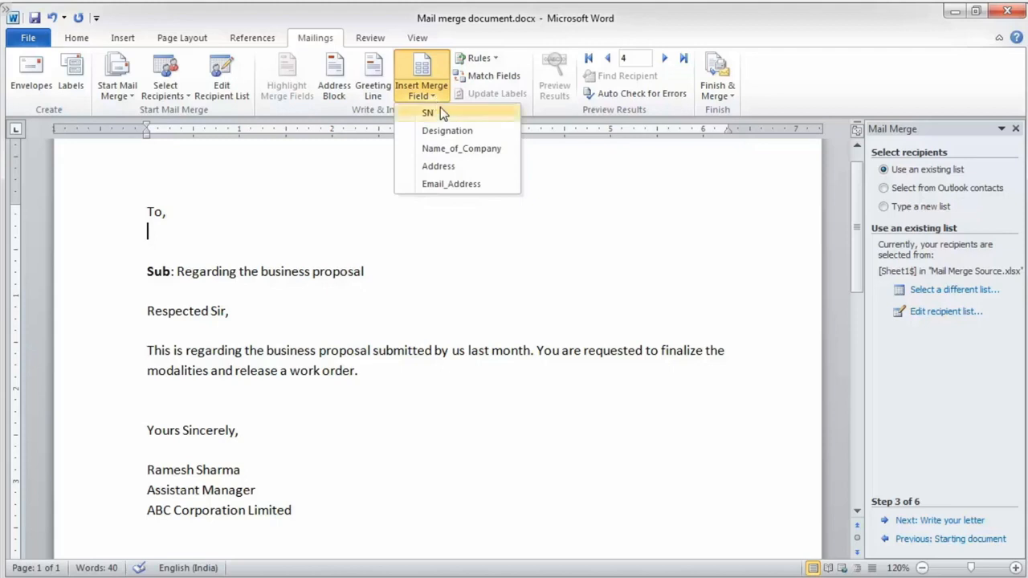
click(447, 131)
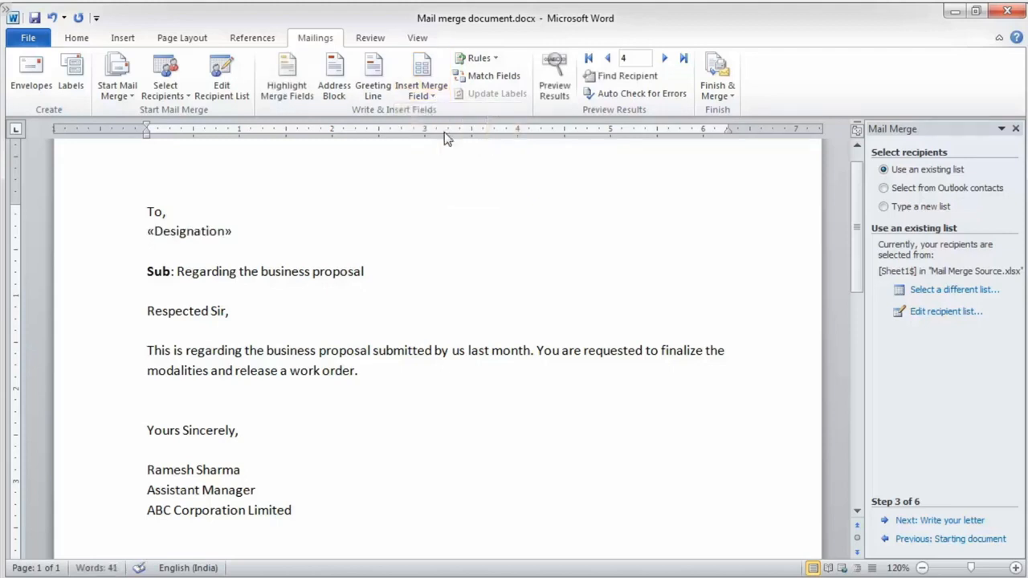
key(Return)
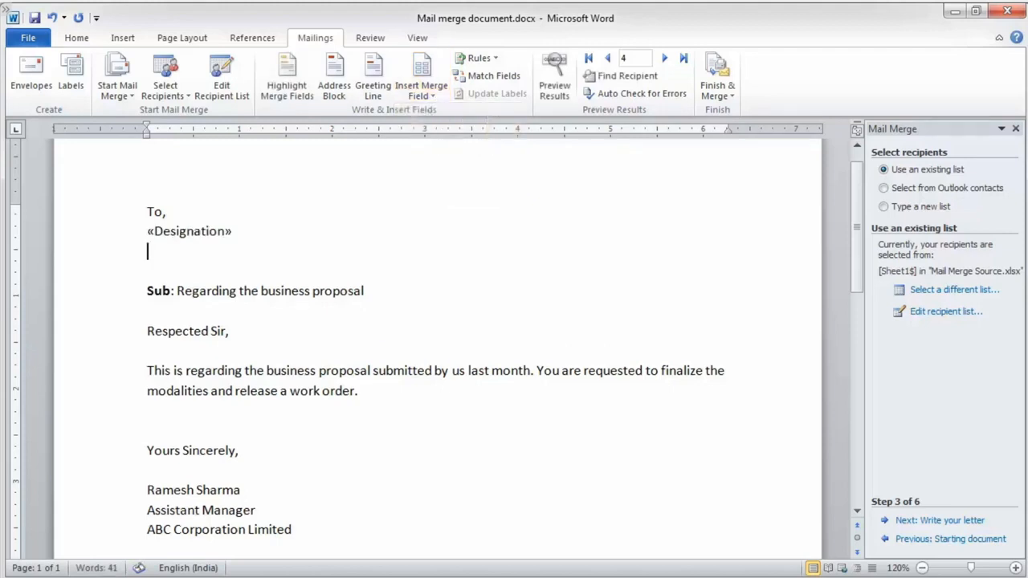
click(431, 95)
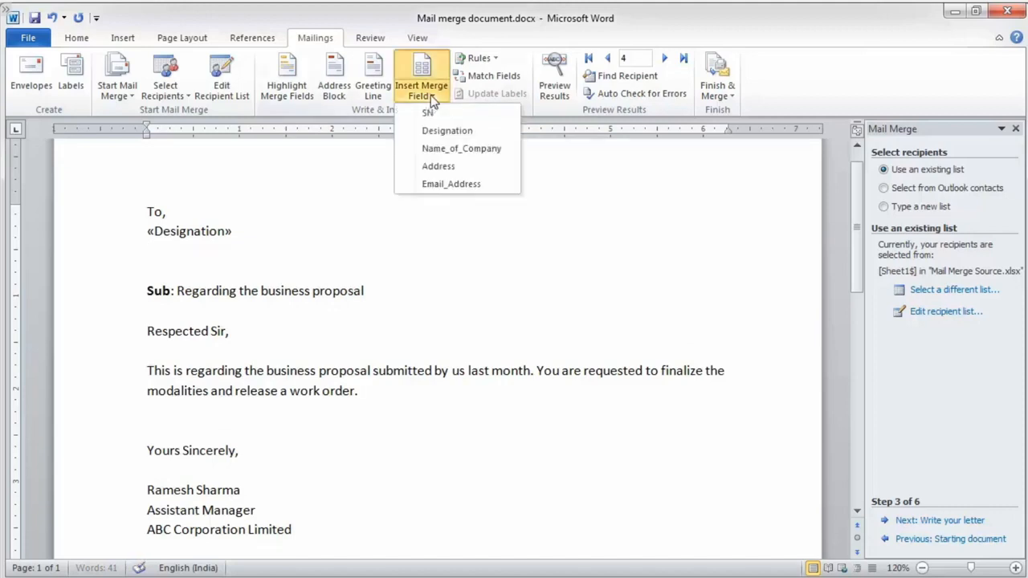
click(446, 149)
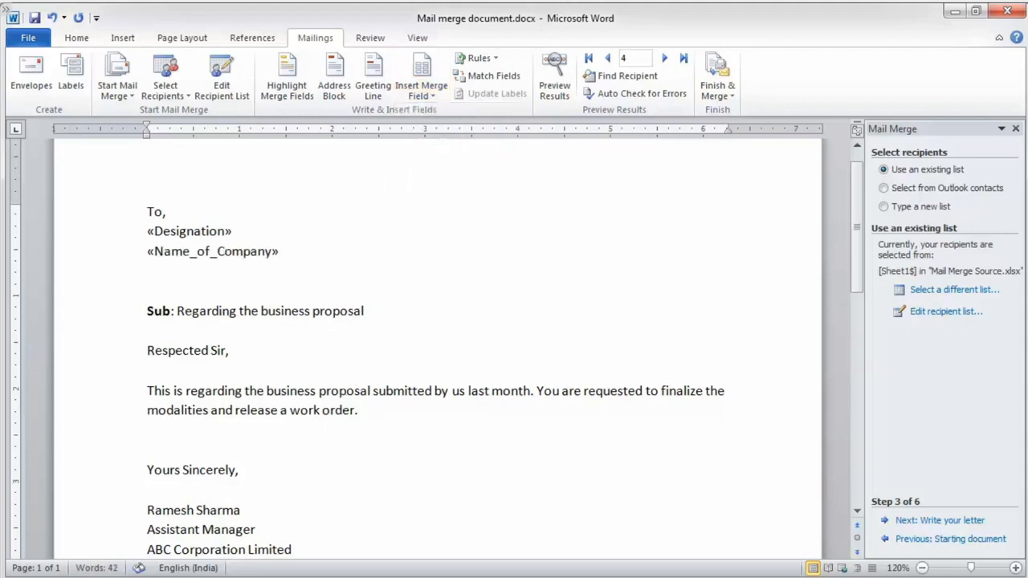
click(427, 98)
click(427, 98)
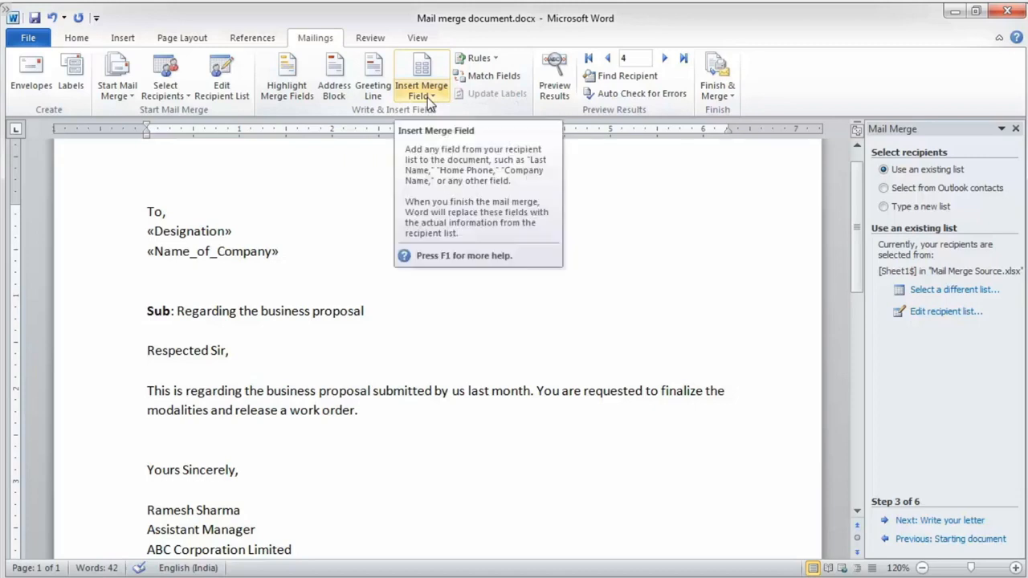
click(428, 97)
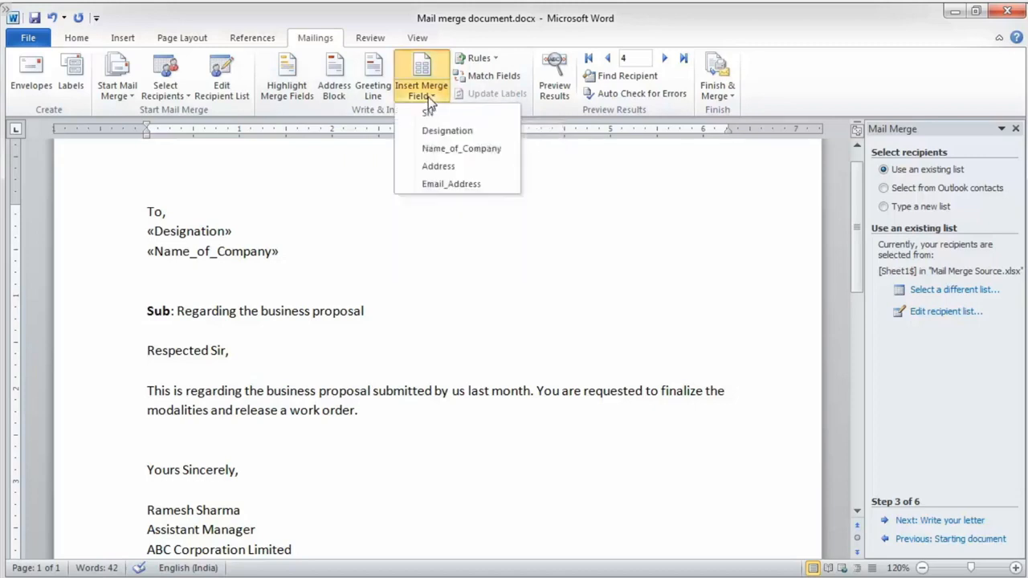
click(434, 167)
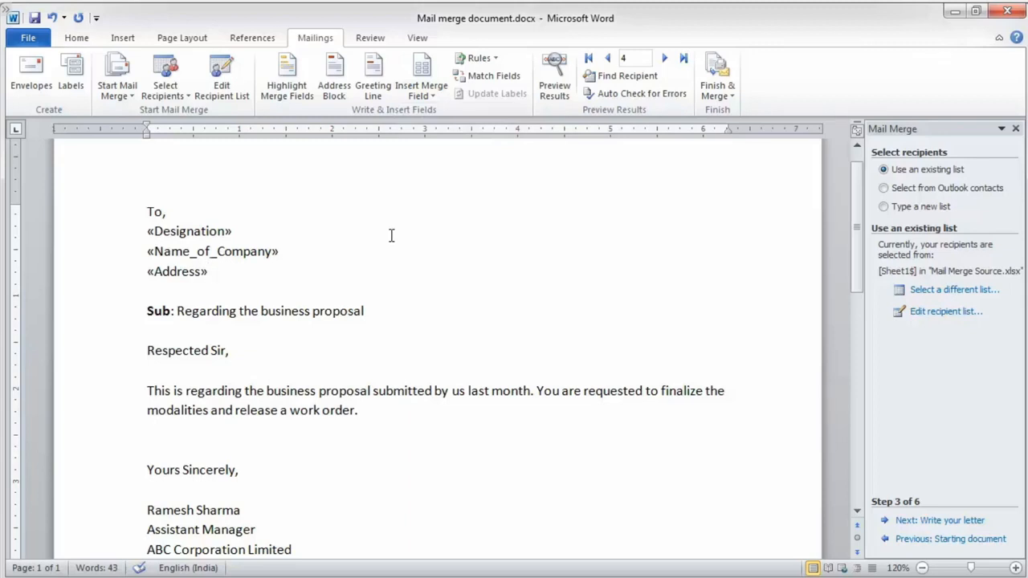
click(183, 276)
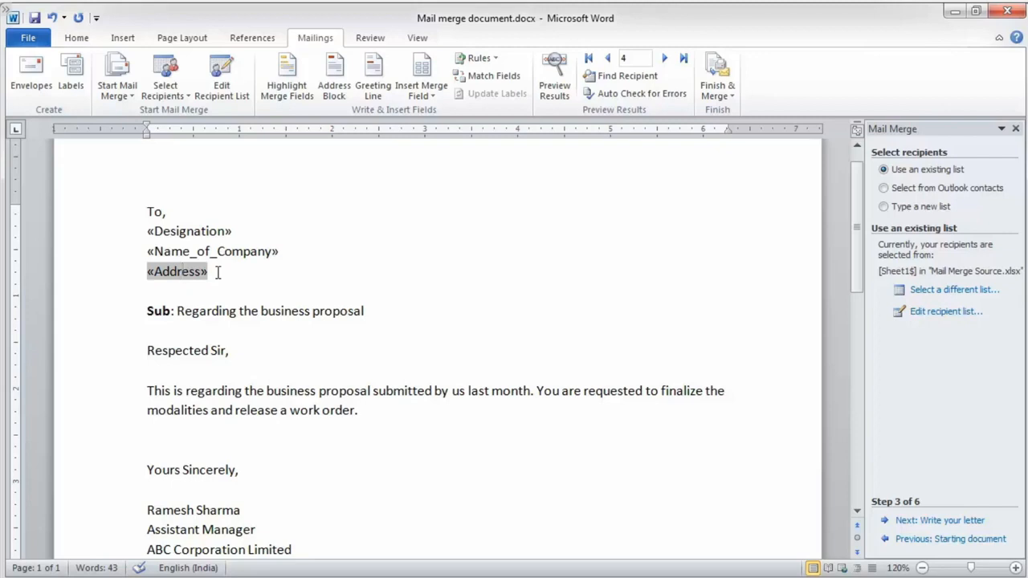
click(217, 274)
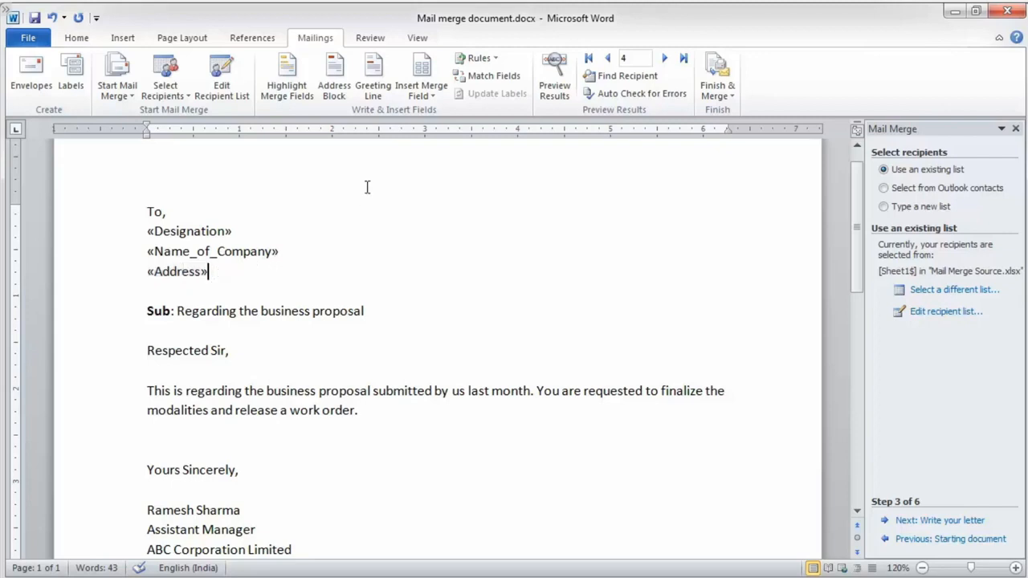
Match Fields: set Unique Identifier and Address 1 to (not matched), and remember this matching for this set of data sources.
click(504, 78)
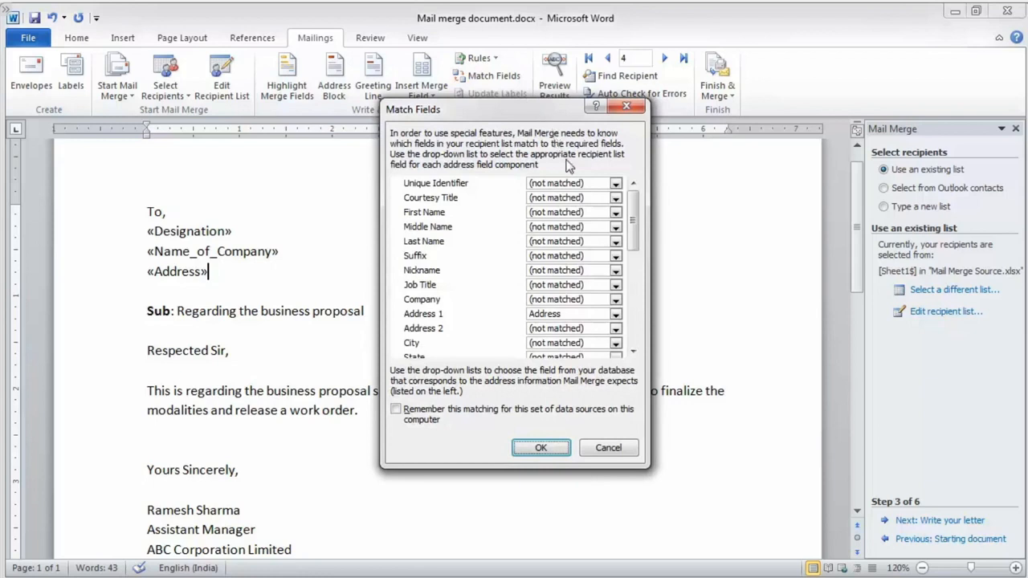
click(615, 183)
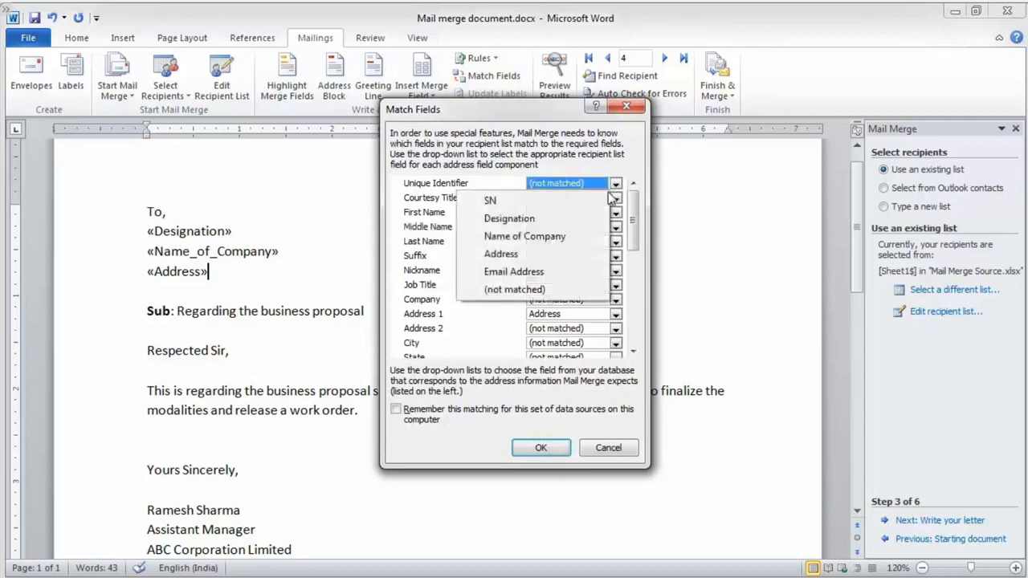
click(533, 290)
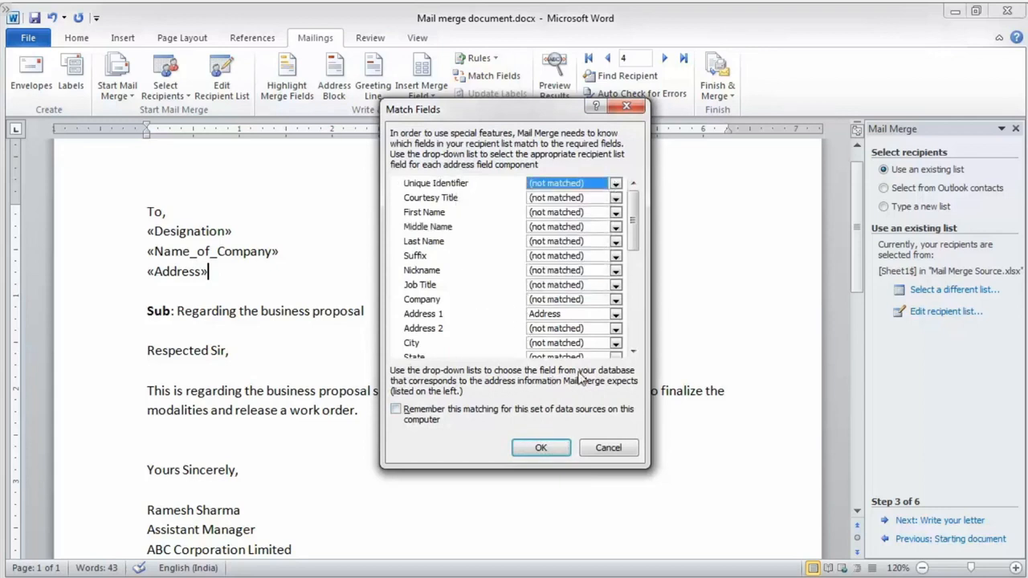
click(616, 314)
click(518, 420)
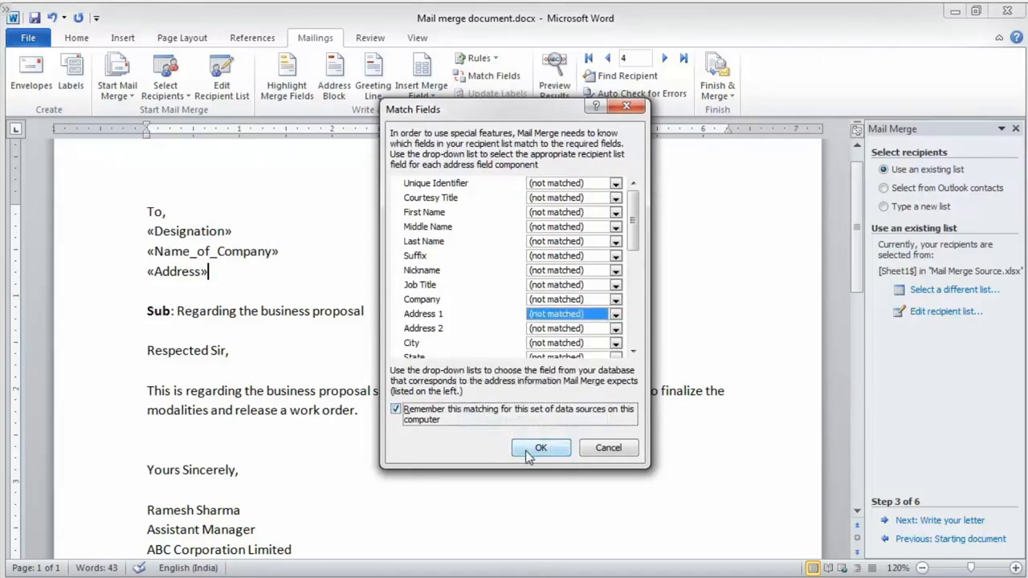
click(525, 448)
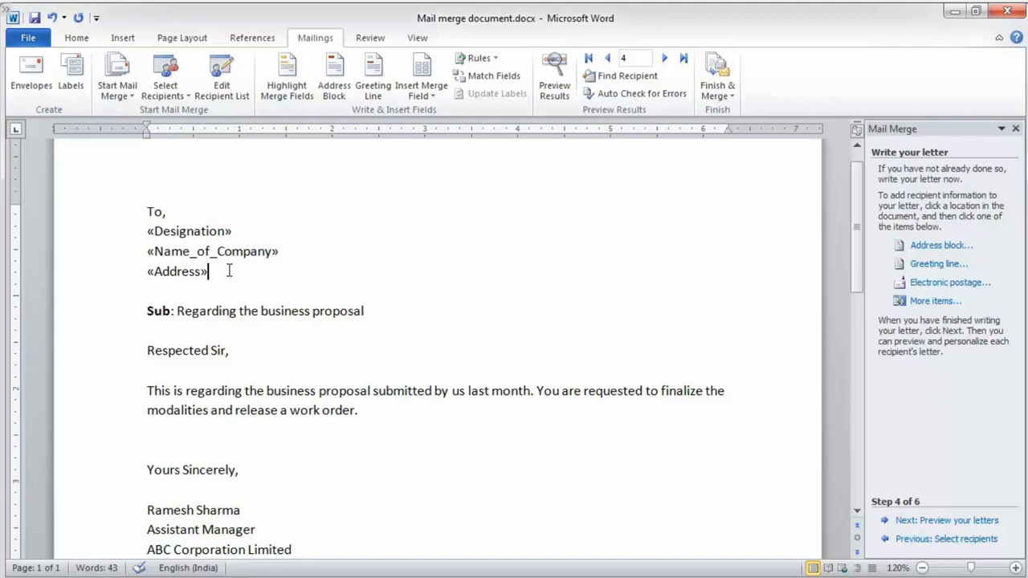
Preview the merged letter for records 4, 5, 3 and 2, and check the recipient list.
click(554, 79)
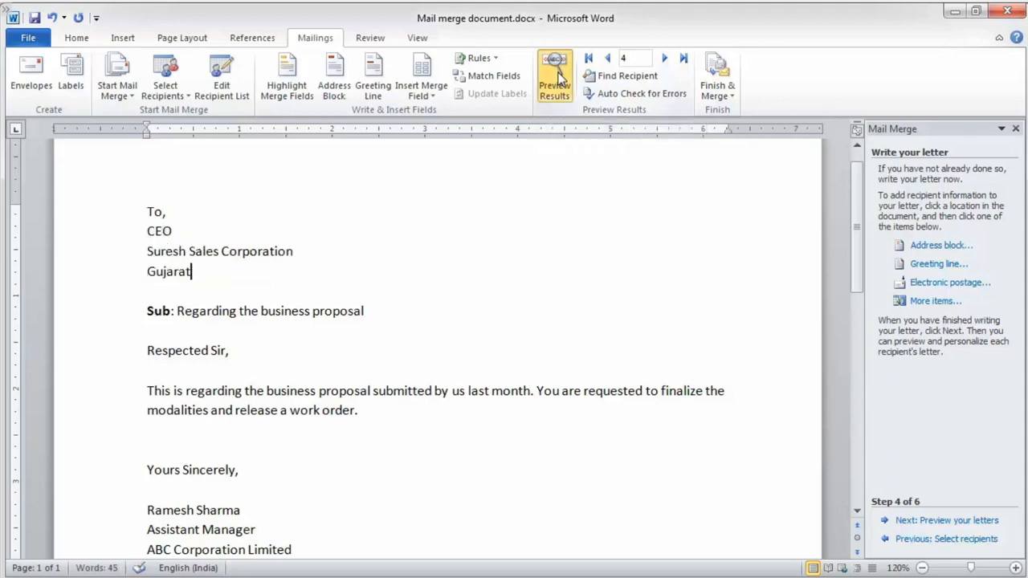
click(664, 59)
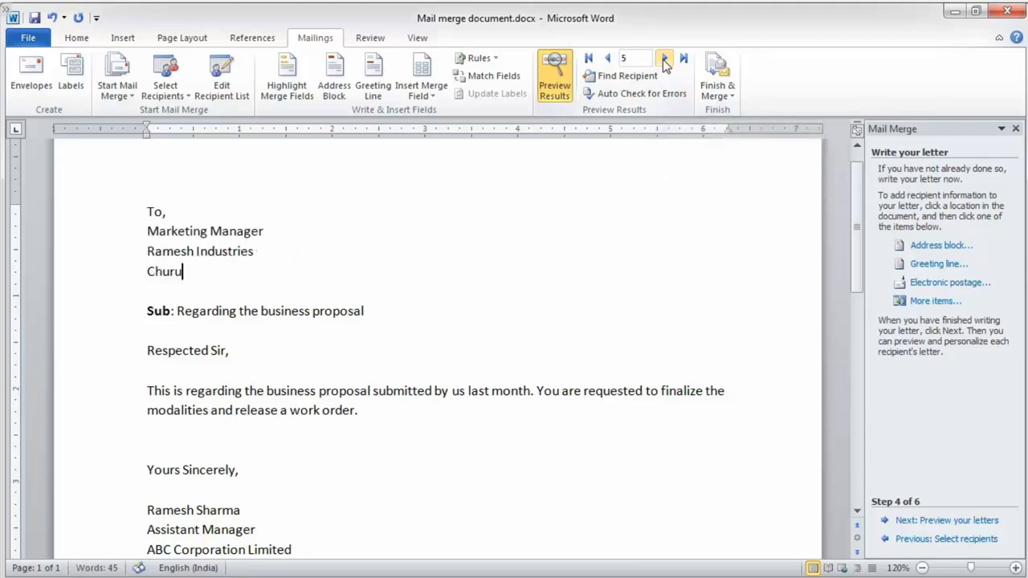
click(607, 62)
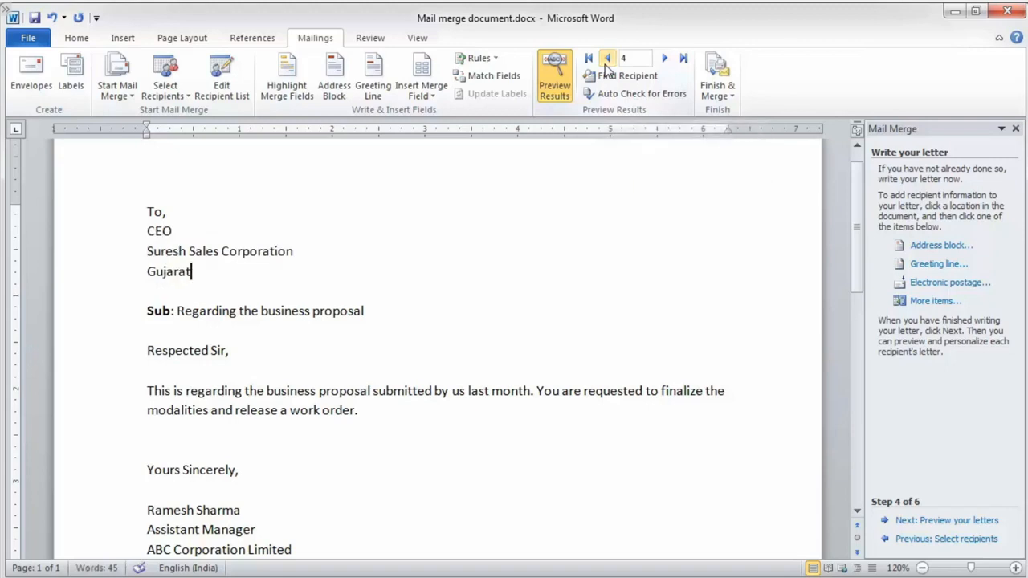
click(606, 60)
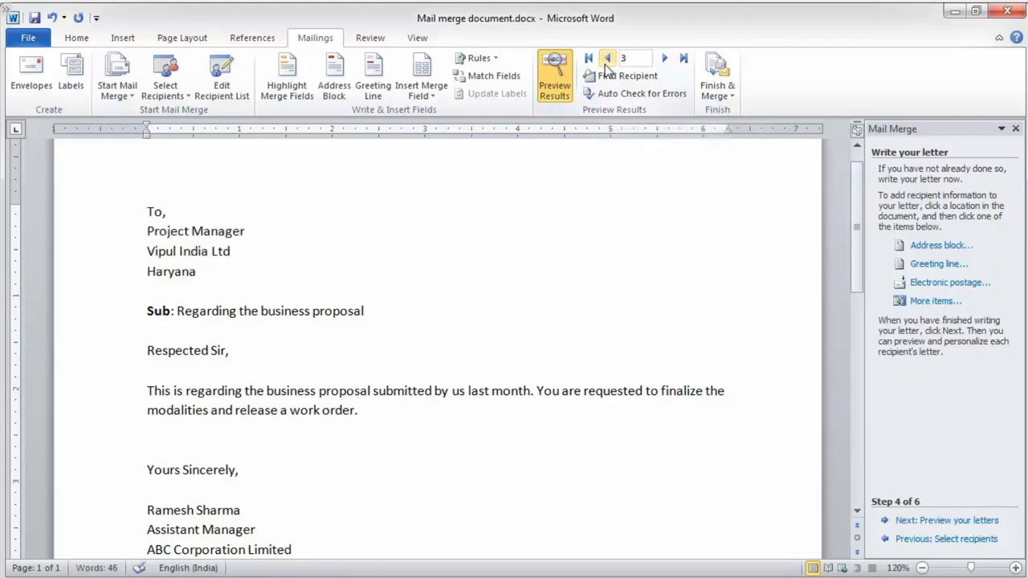
click(606, 61)
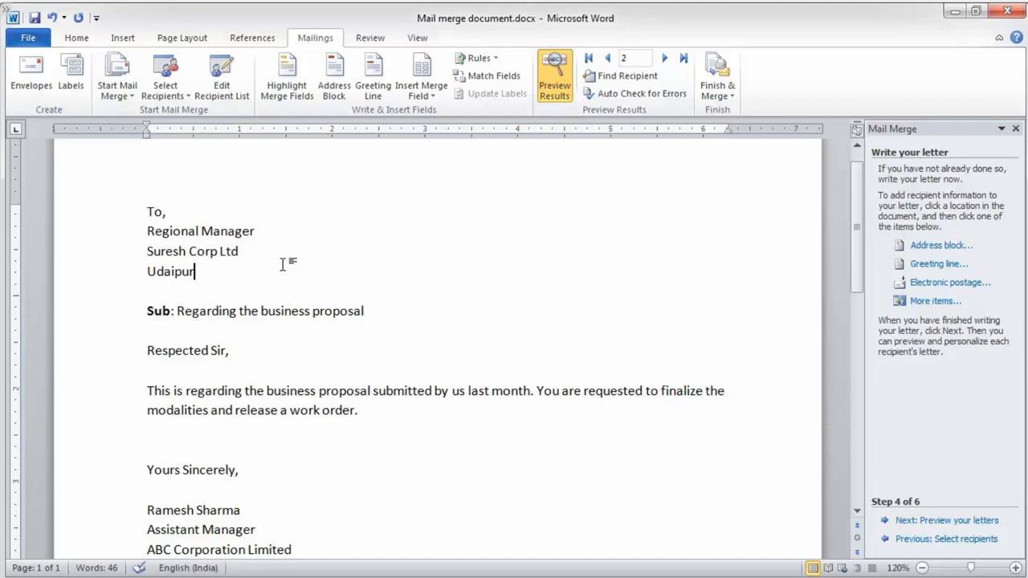
click(231, 82)
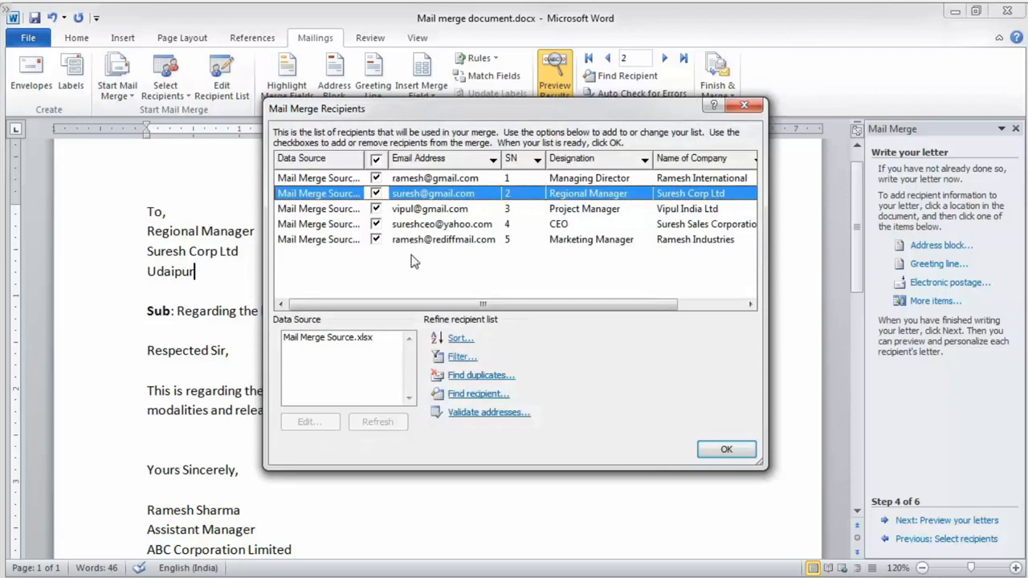
click(717, 448)
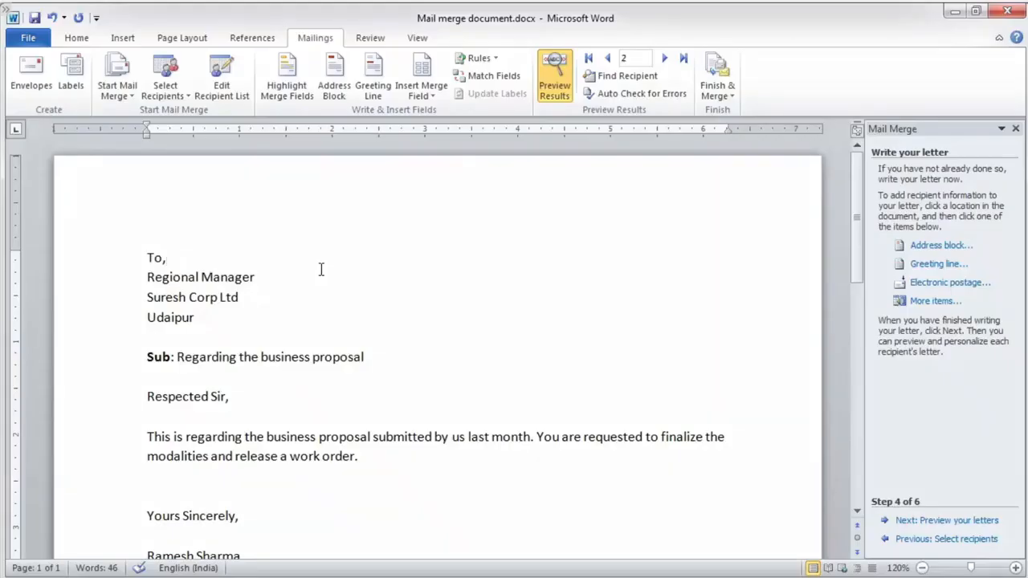
click(233, 319)
Finish the merge to the printer for records 1 to 2 only.
click(731, 98)
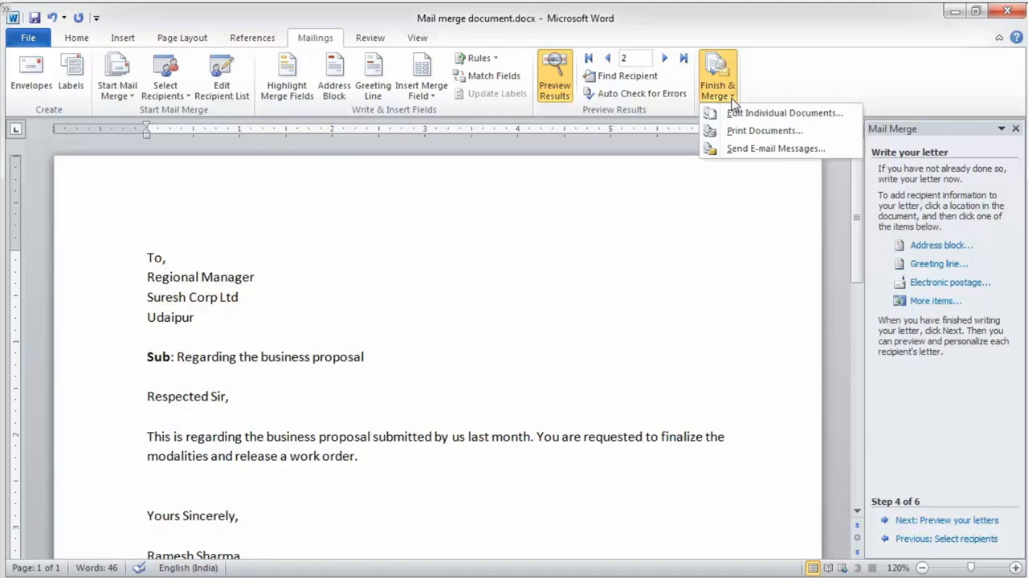
click(743, 132)
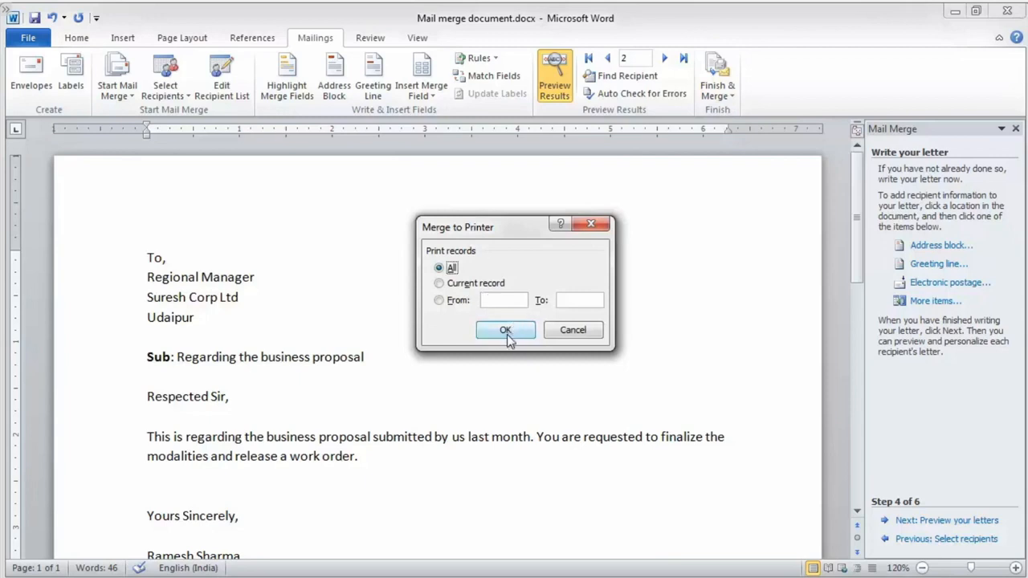
click(447, 306)
text(1)
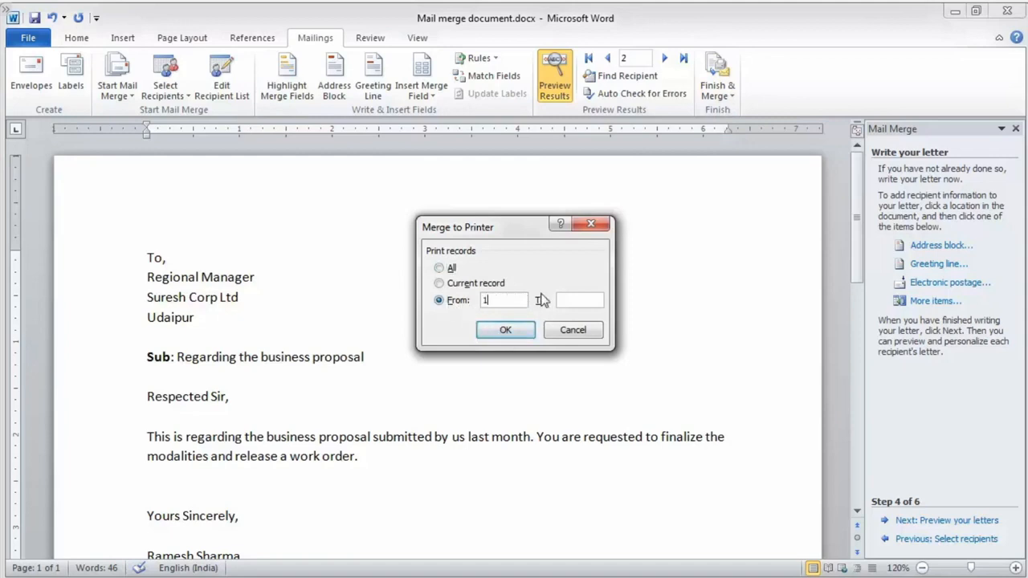
click(573, 300)
text(2)
click(498, 326)
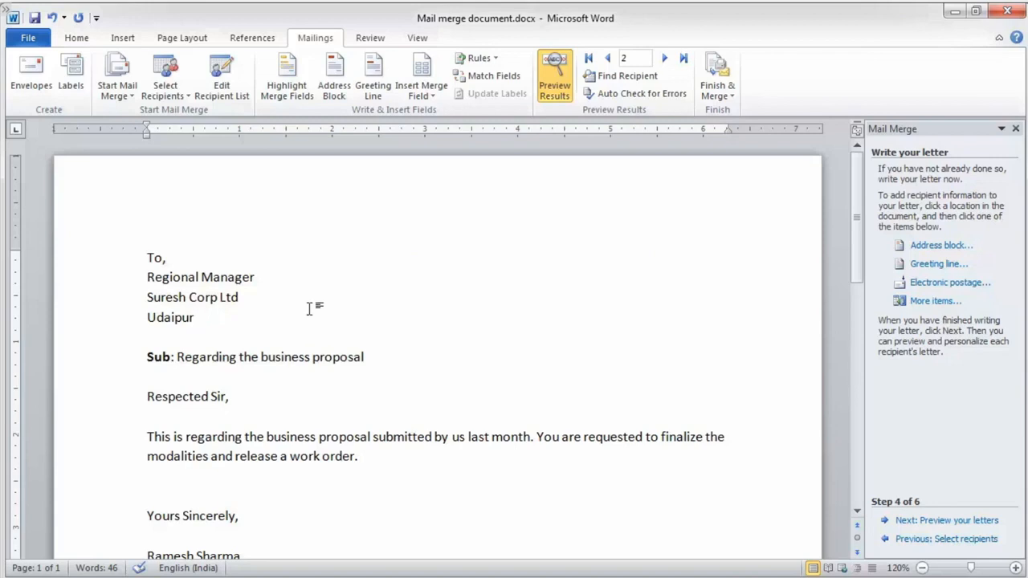
Merge all records into a new document of individual letters.
click(732, 95)
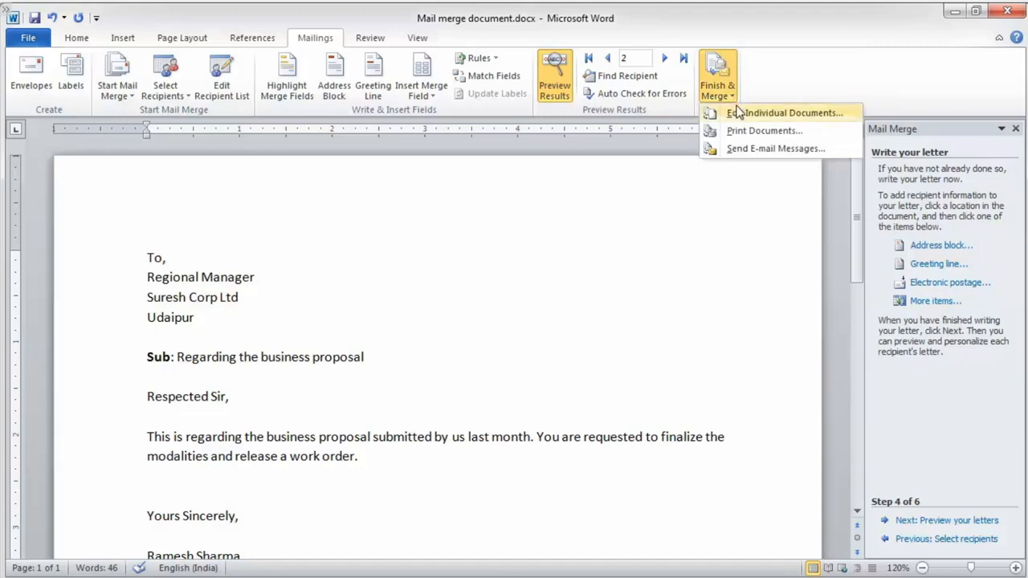
click(739, 112)
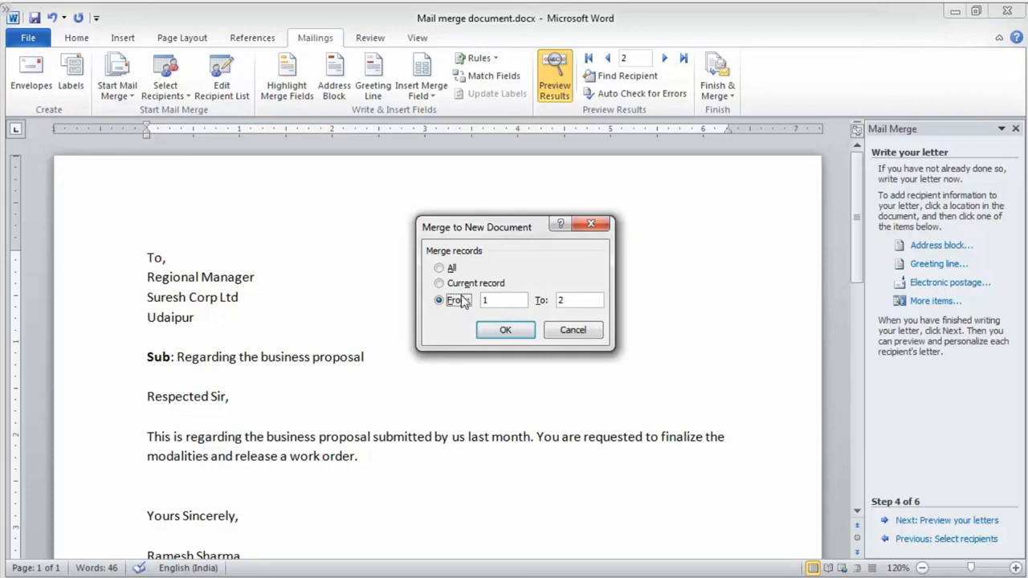
click(440, 268)
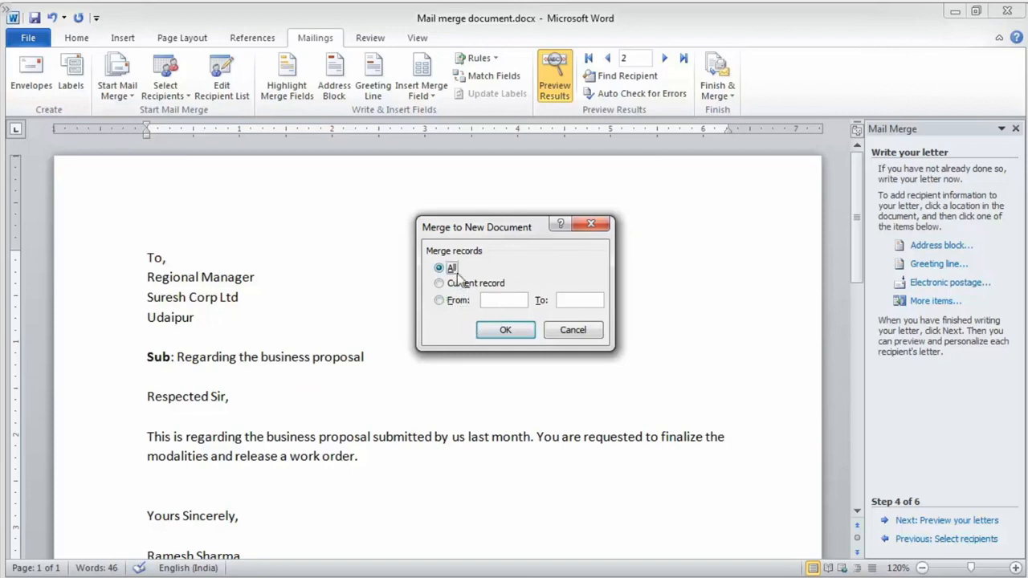
click(501, 331)
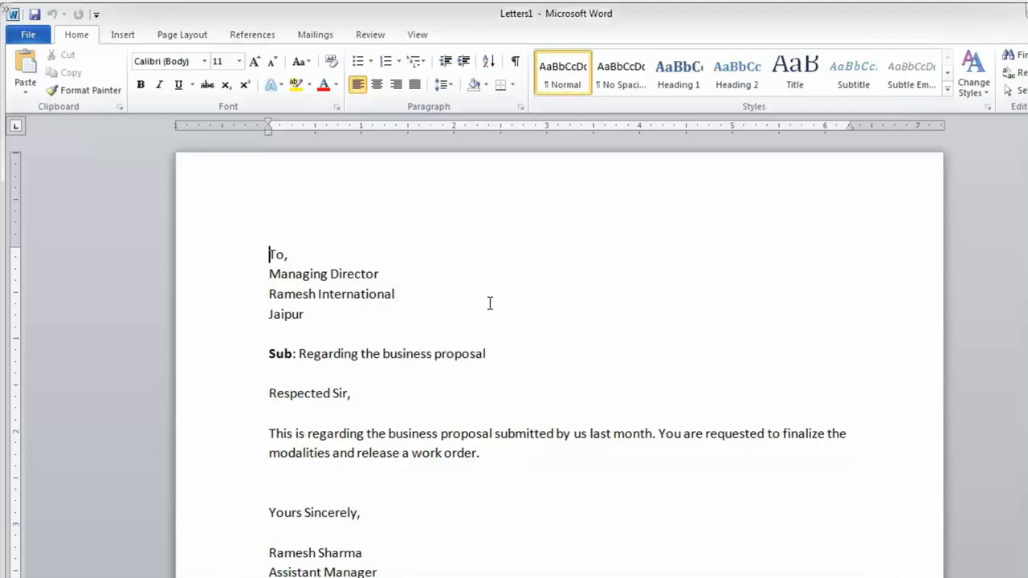
In the merged letter to the Project Manager in Haryana, change the company name to Vipul India LIMITED.
scroll(489, 303, down, 15)
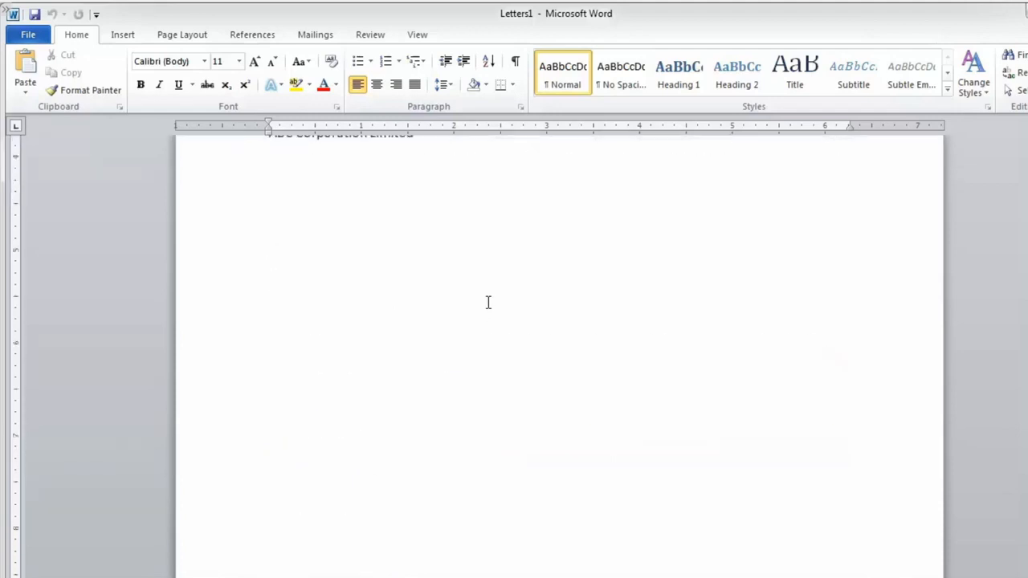
scroll(488, 302, down, 15)
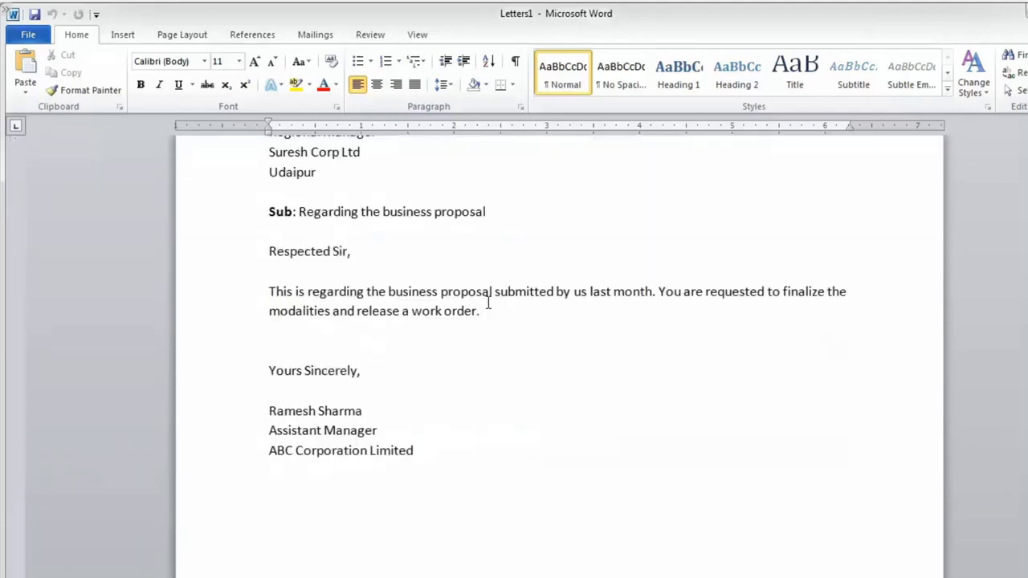
scroll(489, 302, down, 9)
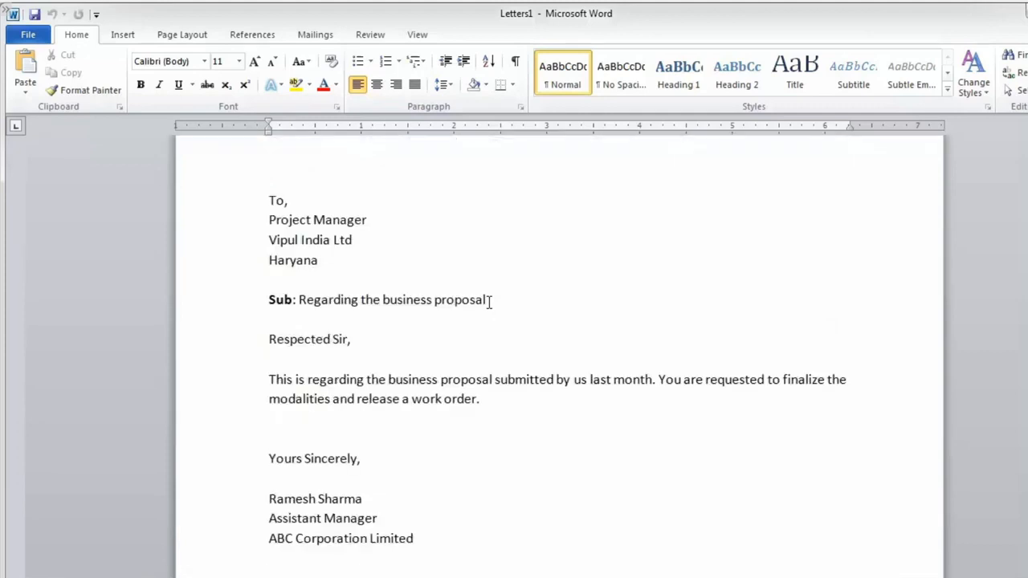
scroll(490, 301, down, 1)
scroll(470, 271, up, 2)
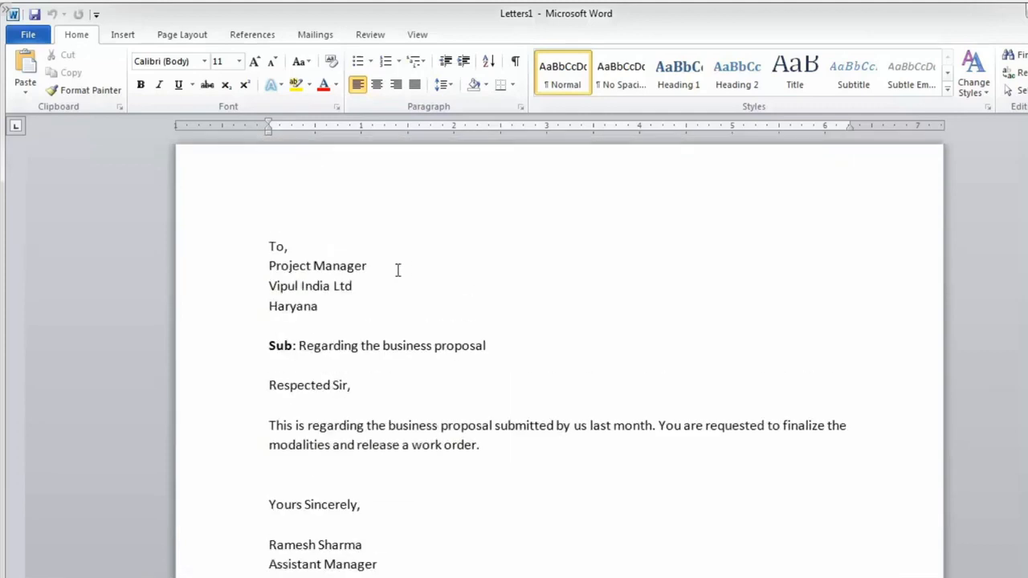
click(389, 278)
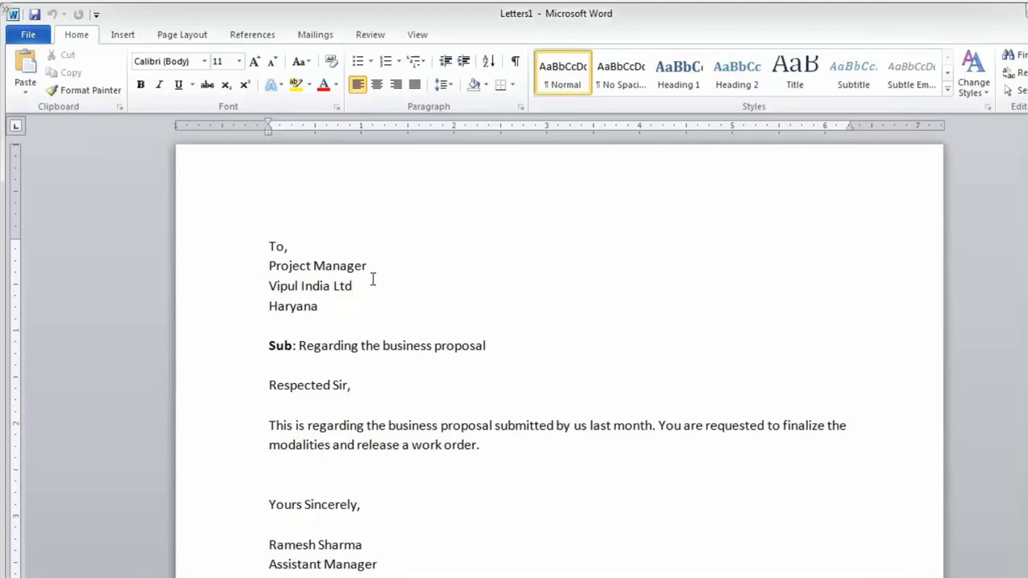
key(BackSpace)
key(BackSpace)
text(IMITED)
click(348, 311)
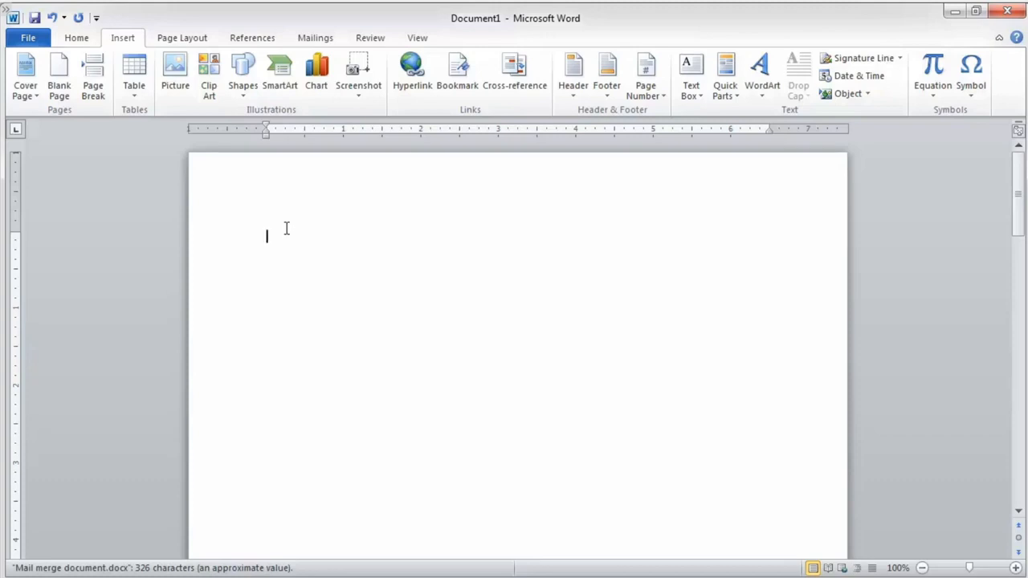
Open Mail merge document.docx from New folder and allow the SQL command to load its data from Sheet1$.
click(44, 40)
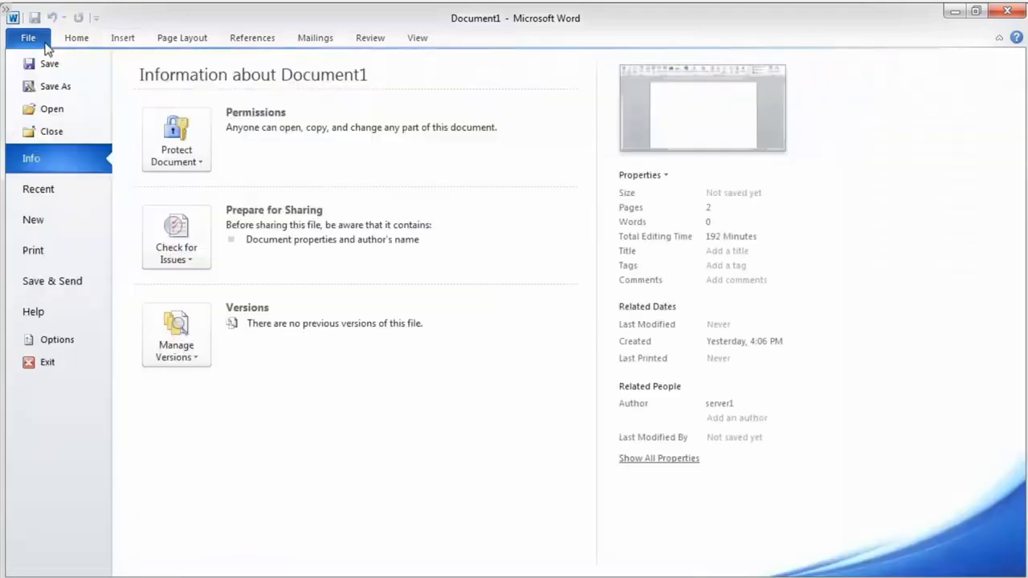
click(50, 107)
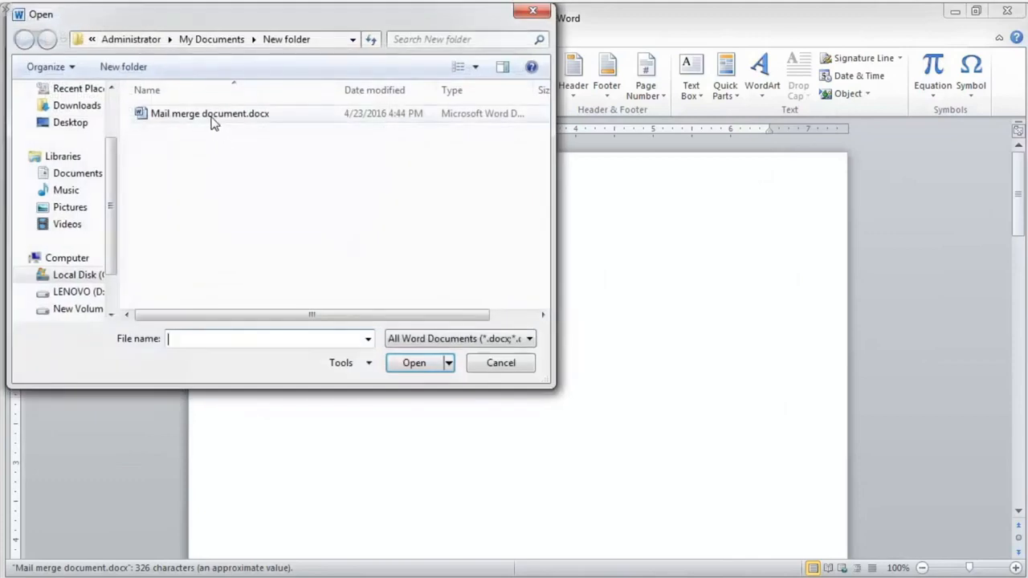
click(213, 117)
click(415, 363)
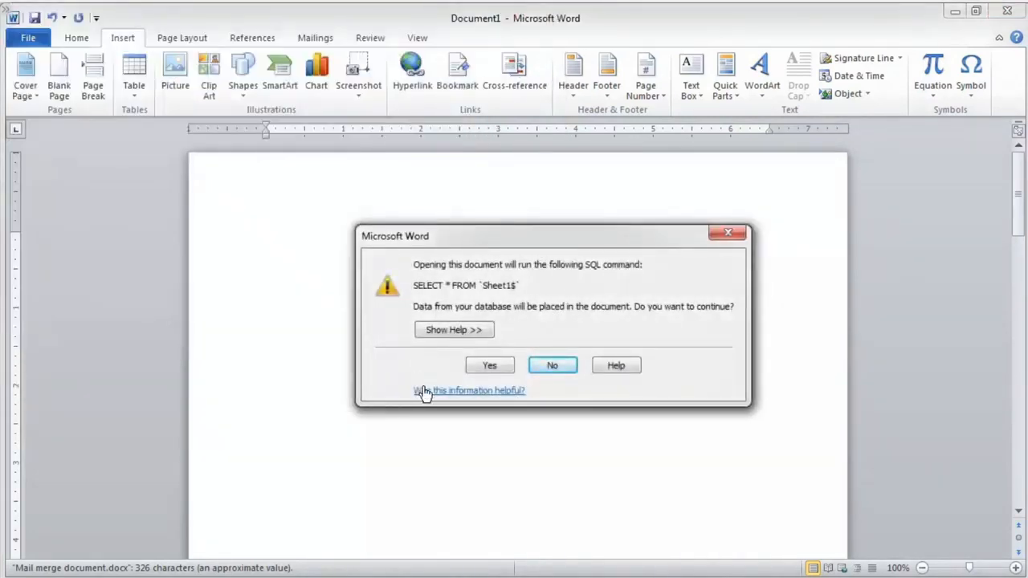
click(489, 368)
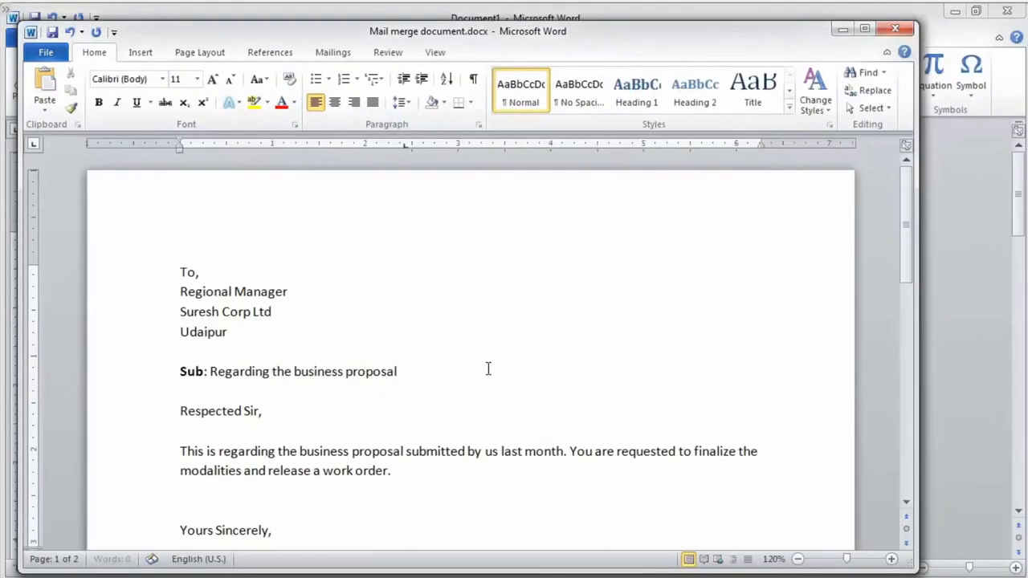